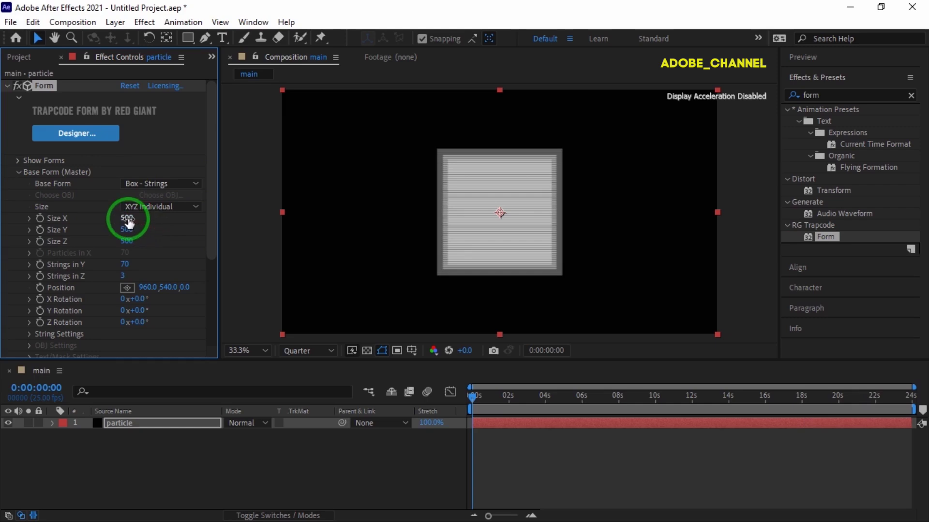
Set the Form effect's base form size to 1700 in X, 10000 in Y and 0 in Z
type("1700")
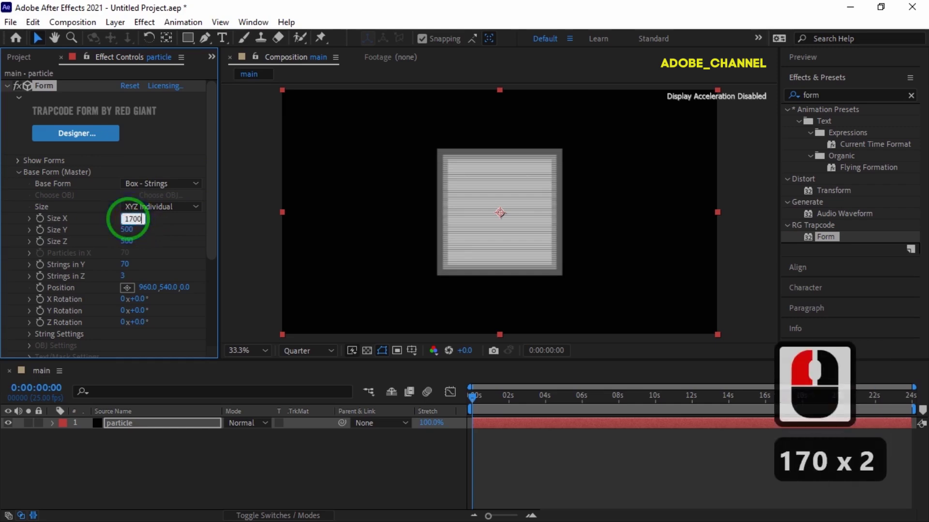
key("Return")
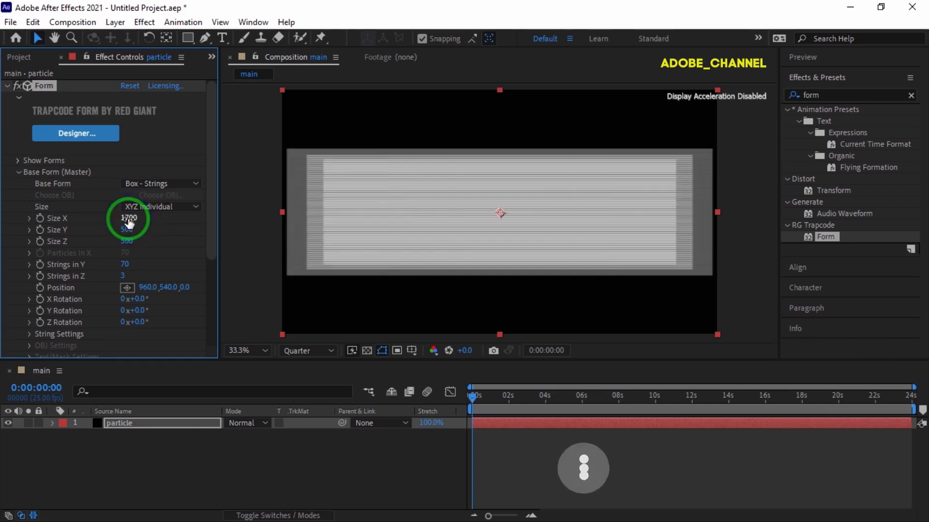
left_click(125, 231)
left_click(125, 231)
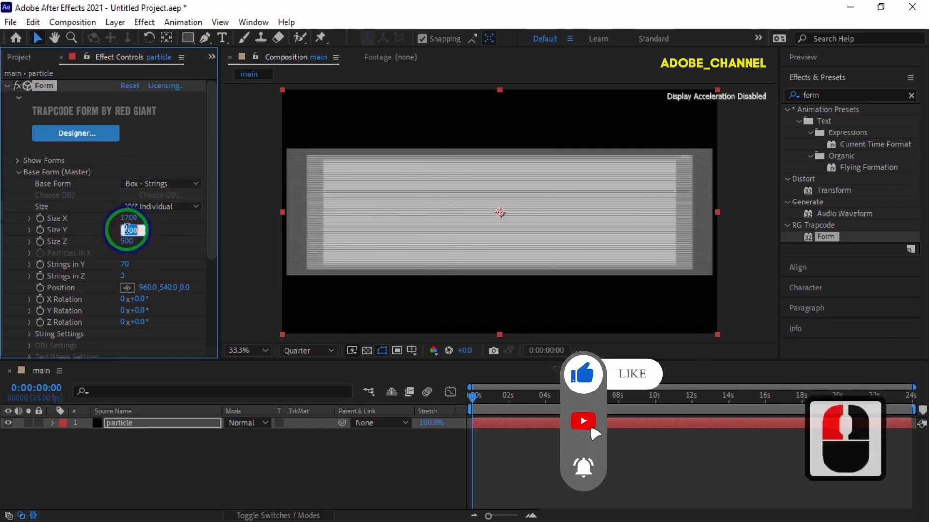
type("10000")
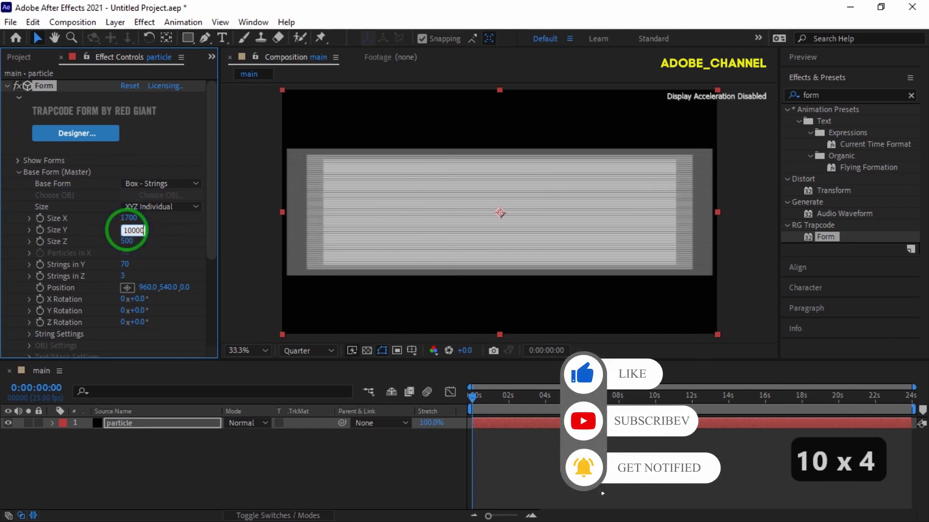
key("Return")
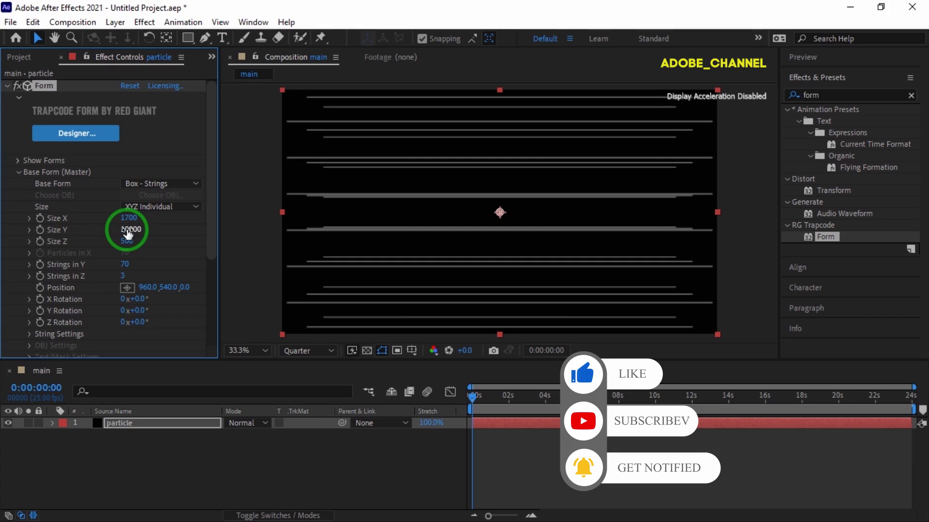
left_click(125, 239)
type("0")
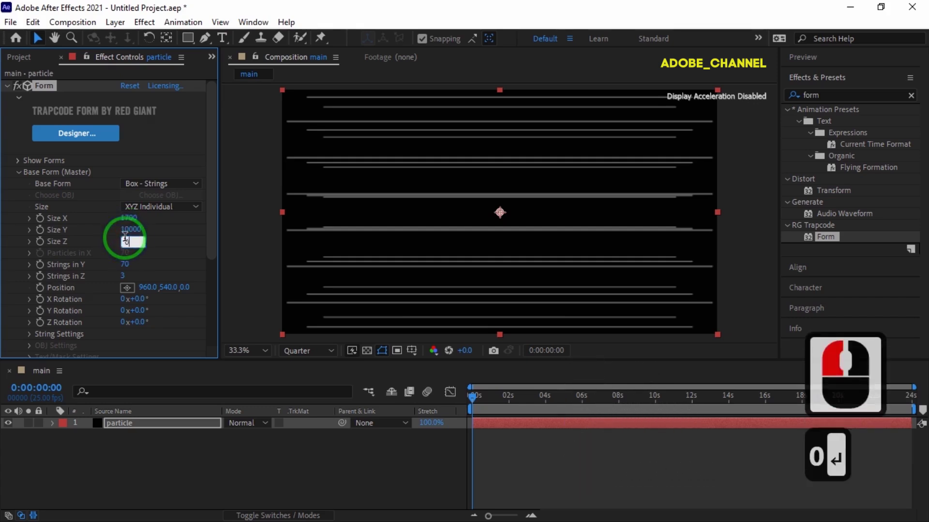
Set the base form's Strings in Y to 50 and Strings in Z to 1
left_click(125, 265)
type("50")
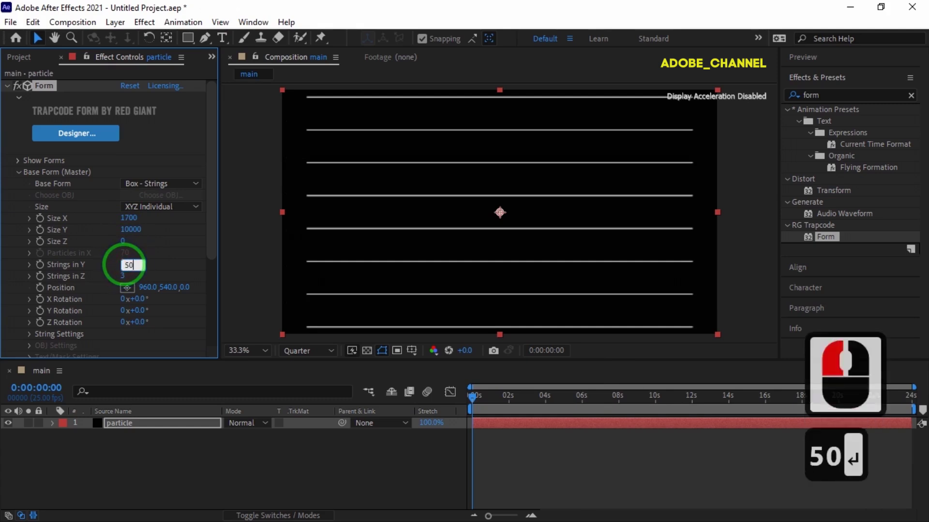
left_click(122, 276)
type("1")
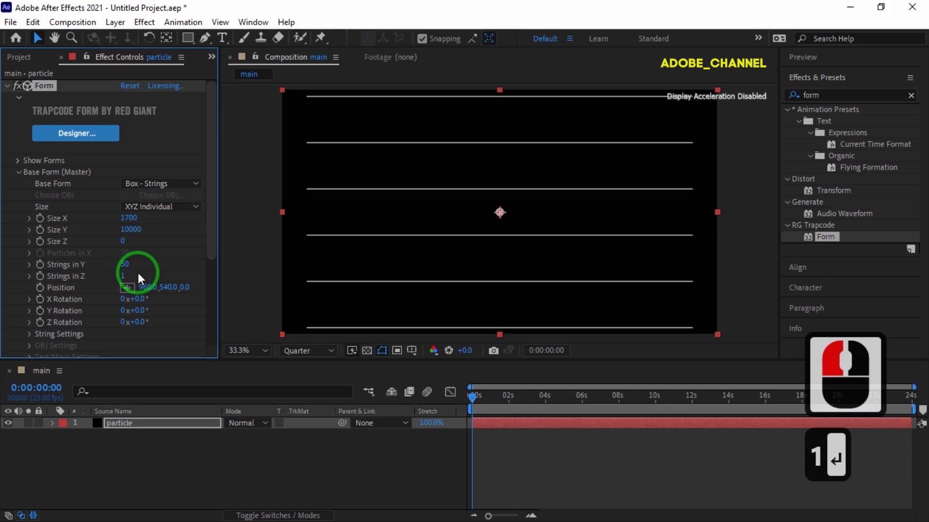
In the master particle settings, set Sphere Feather to 40 and Set Color to Over X
scroll(138, 273, "down", 2)
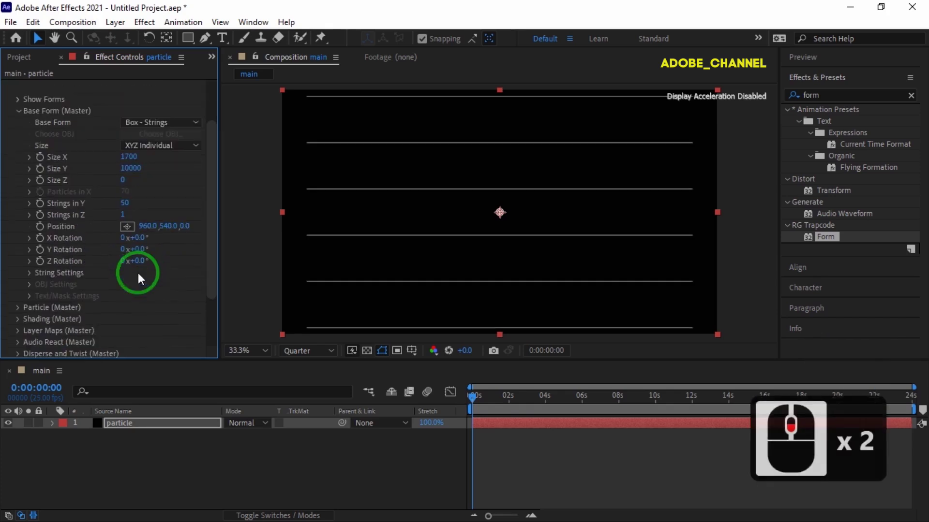
left_click(18, 308)
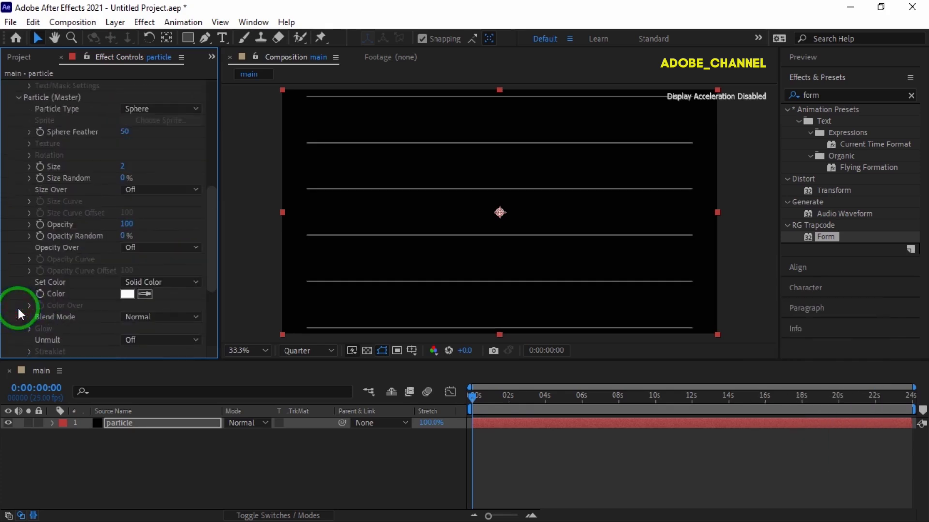
left_click(123, 130)
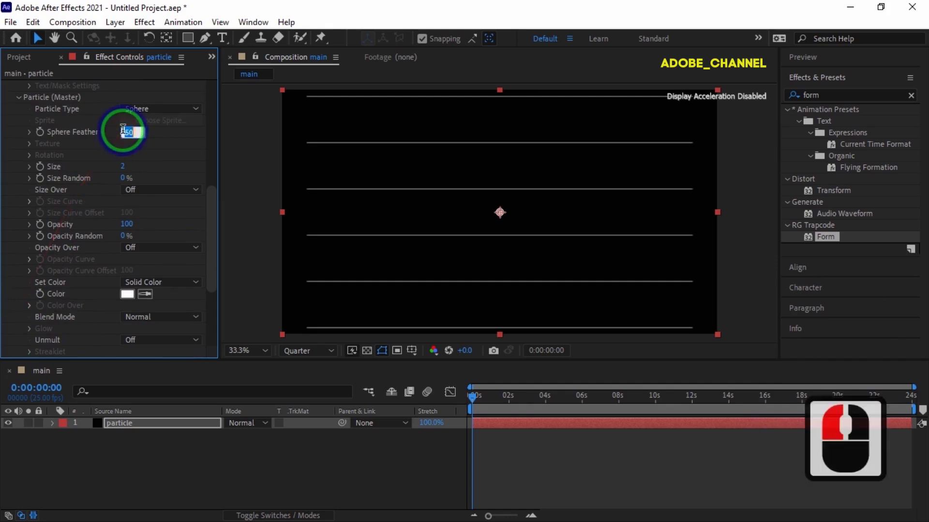
type("40")
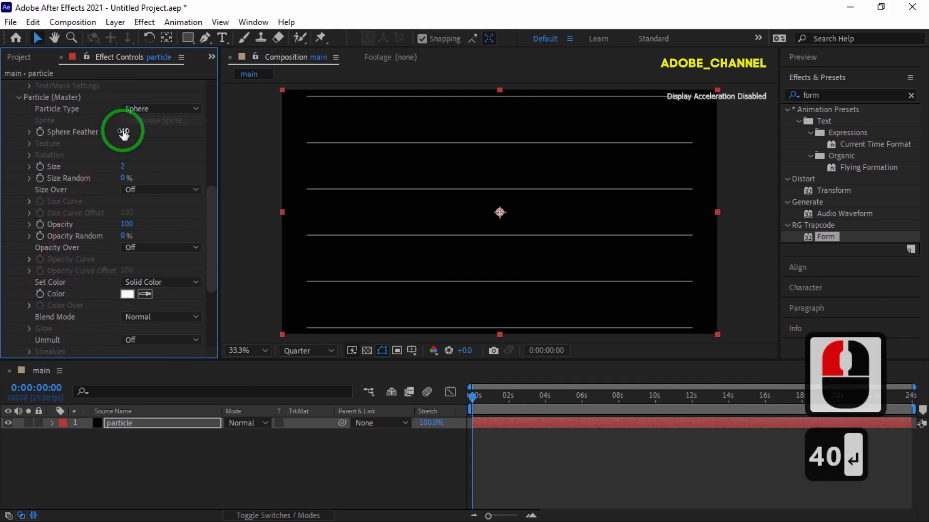
key("Return")
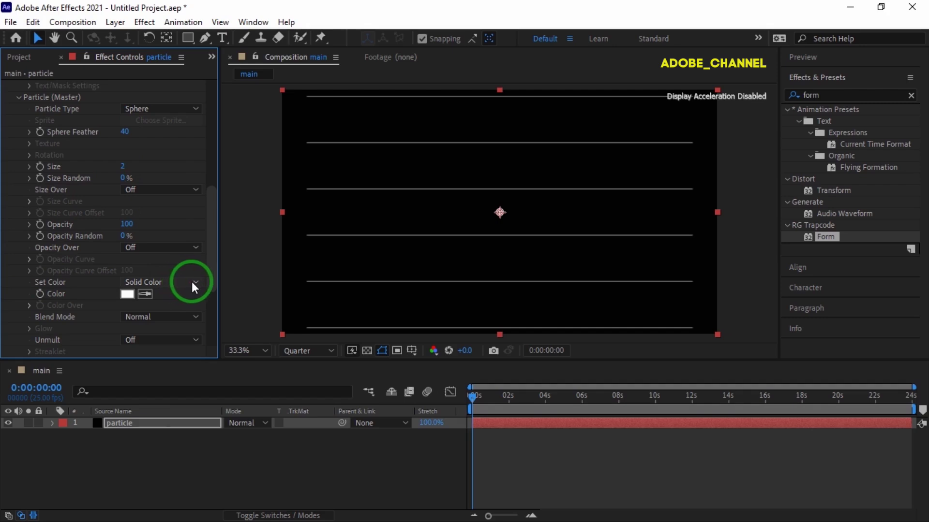
left_click(192, 282)
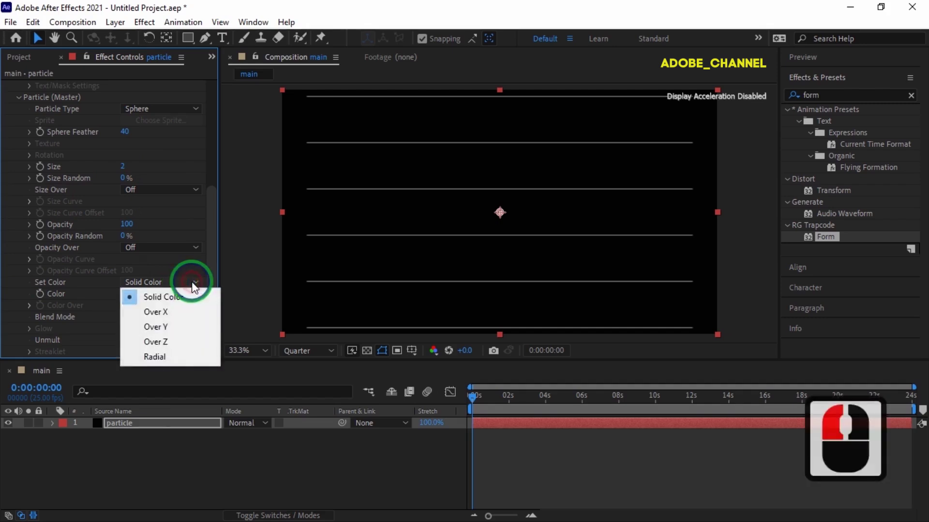
left_click(183, 311)
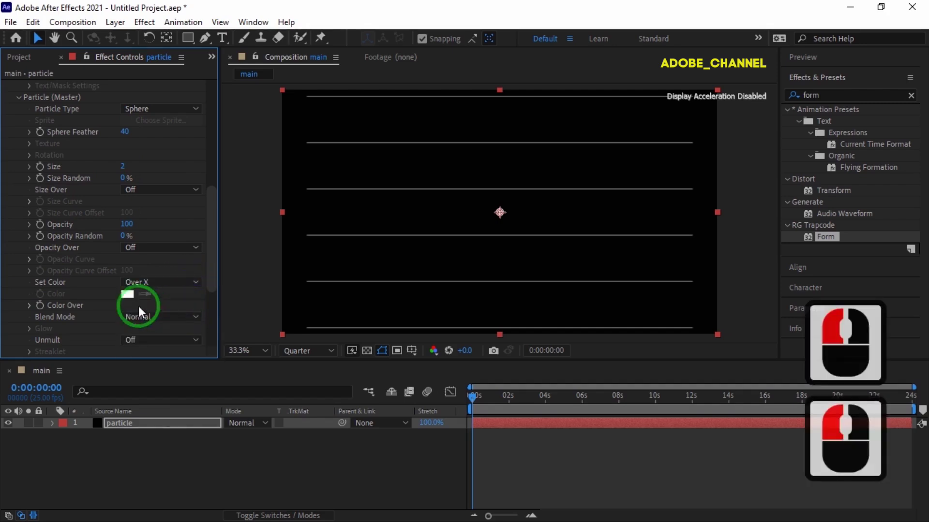
Reorder the Color Over gradient stops to red, green, cyan, yellow and blue, with cyan in the middle
left_click(28, 306)
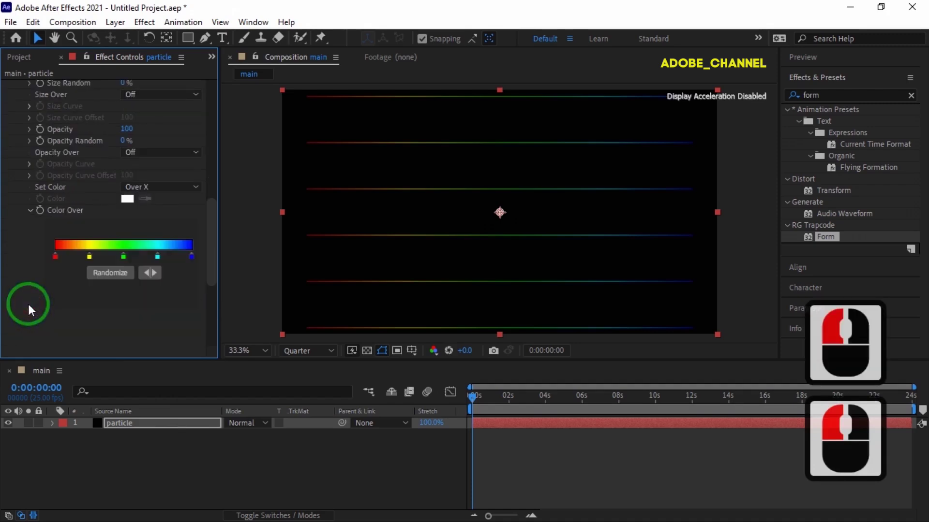
left_click(149, 257)
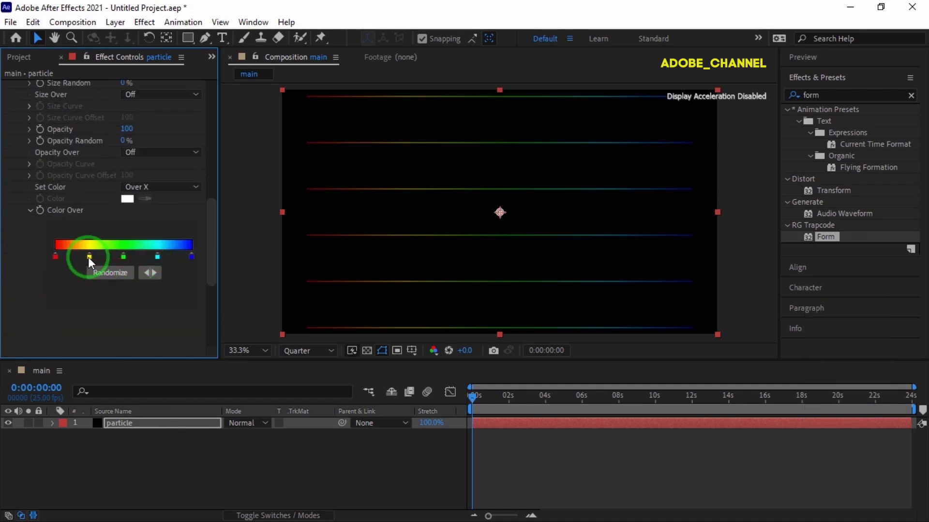
mouse_move(89, 257)
left_mouse_down()
mouse_move(136, 258)
mouse_move(90, 254)
left_mouse_up()
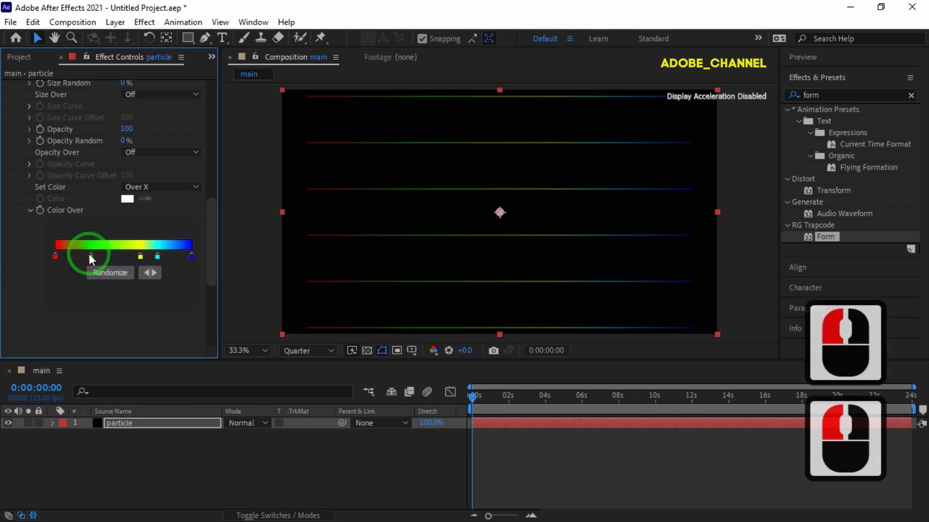
left_click(141, 256)
left_click_drag(143, 258, 160, 259)
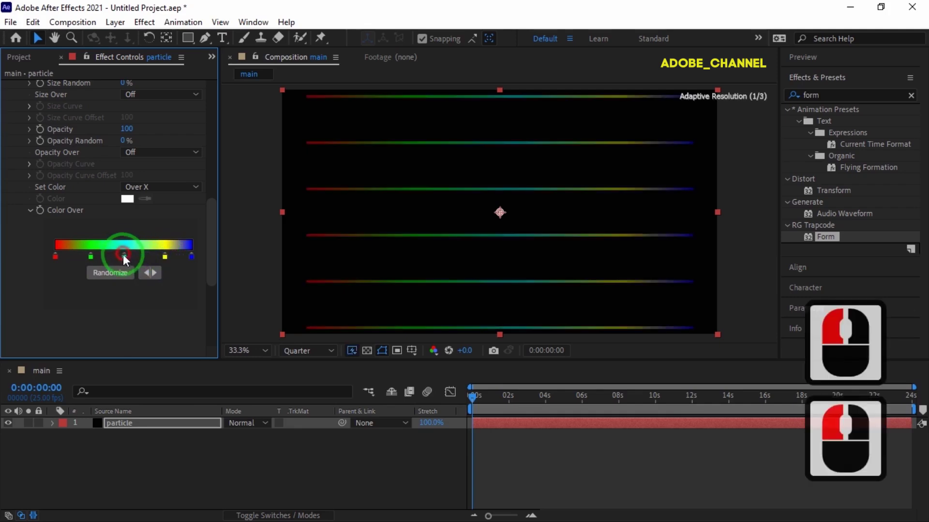
Recolor the gradient's middle cyan stop to magenta and shift the yellow, red and blue stops inward
double_click(124, 256)
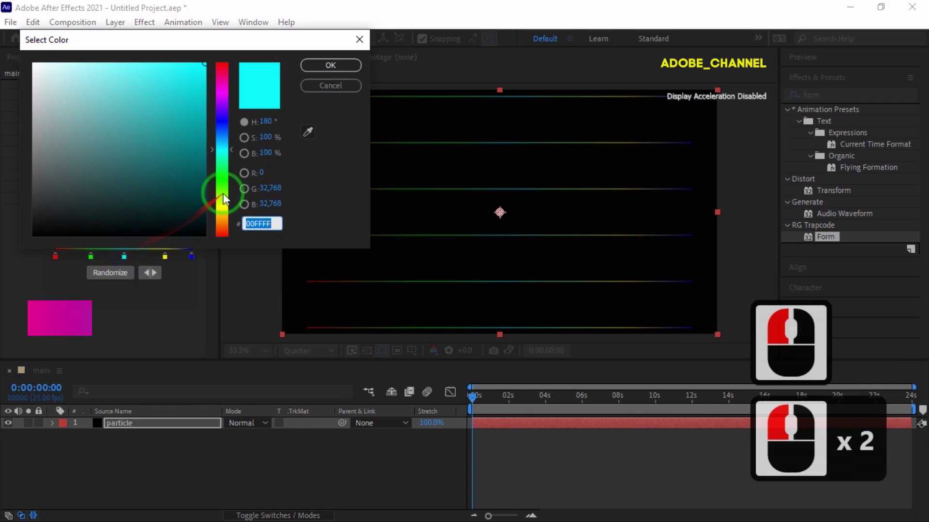
left_click(222, 88)
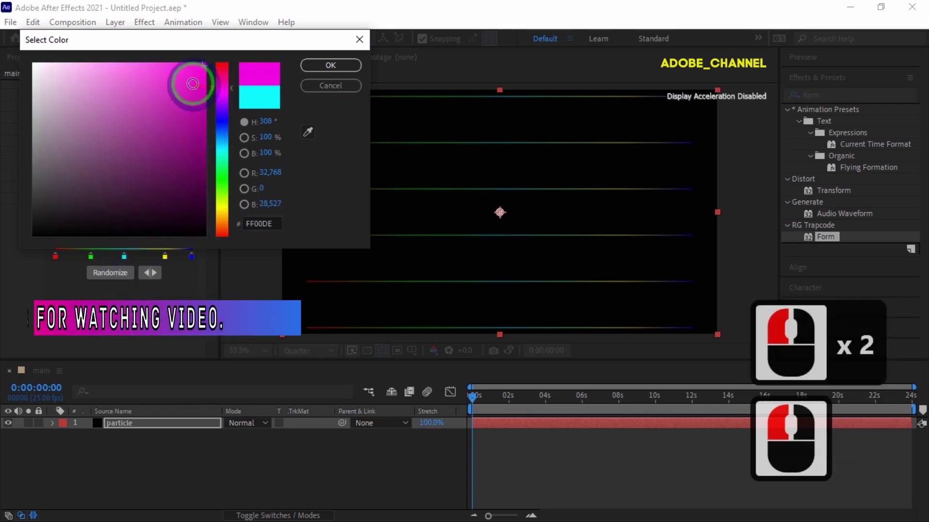
left_click(229, 78)
left_click(330, 66)
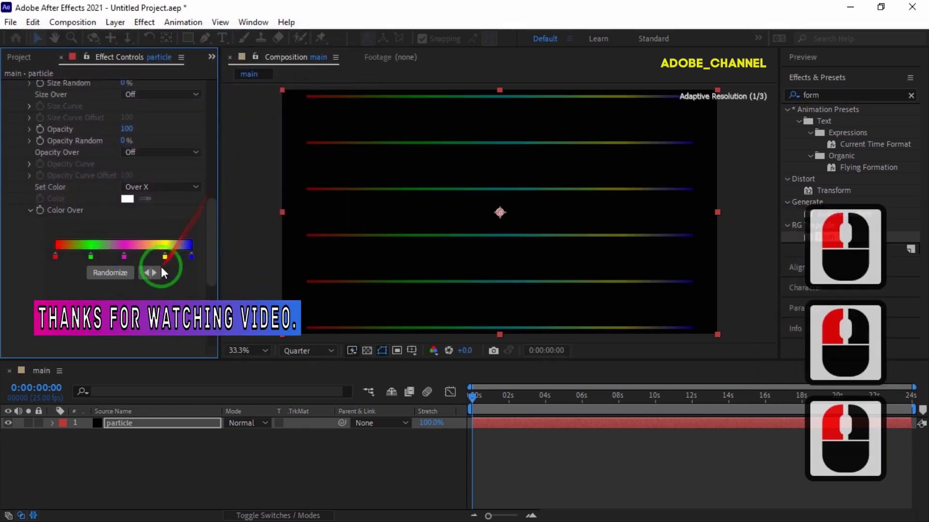
mouse_move(165, 257)
left_mouse_down()
mouse_move(156, 256)
mouse_move(180, 256)
left_mouse_up()
left_click_drag(55, 256, 64, 255)
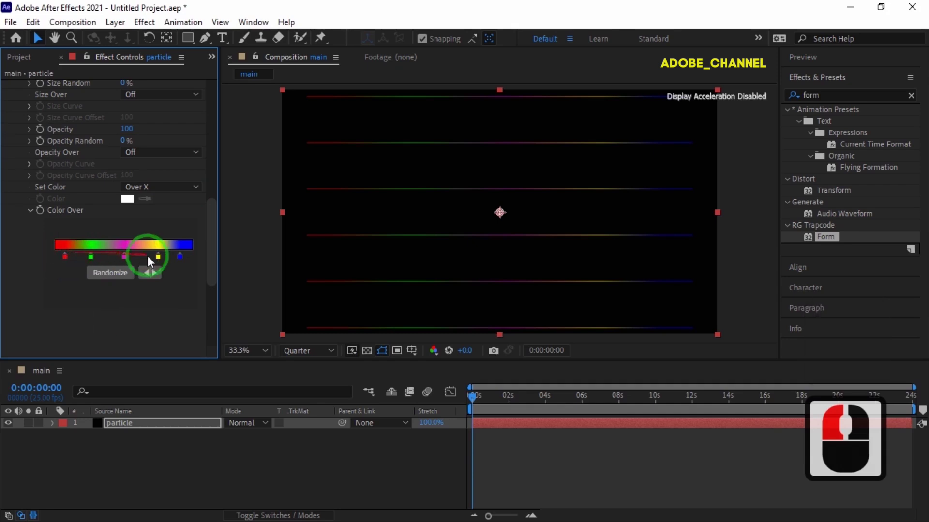
Set the master particle Blend Mode to Add
scroll(147, 256, "down", 3)
left_click(194, 270)
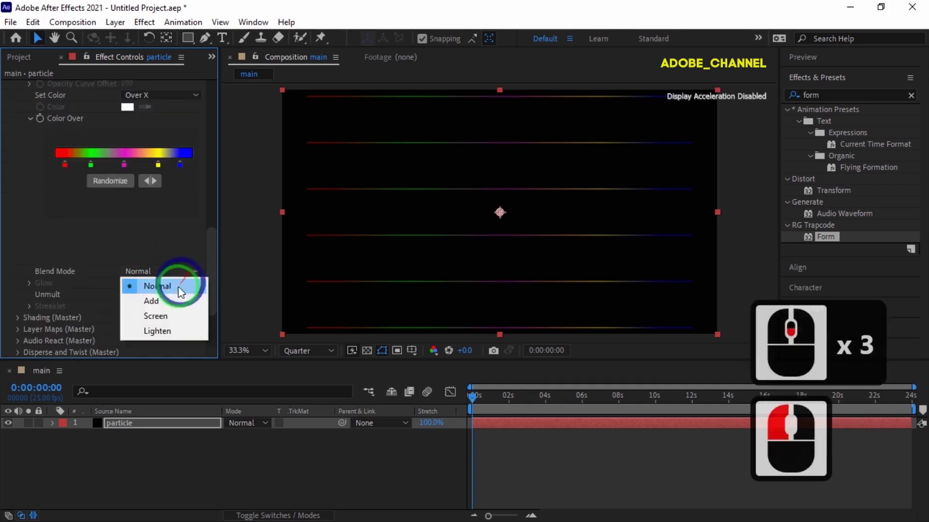
left_click(171, 301)
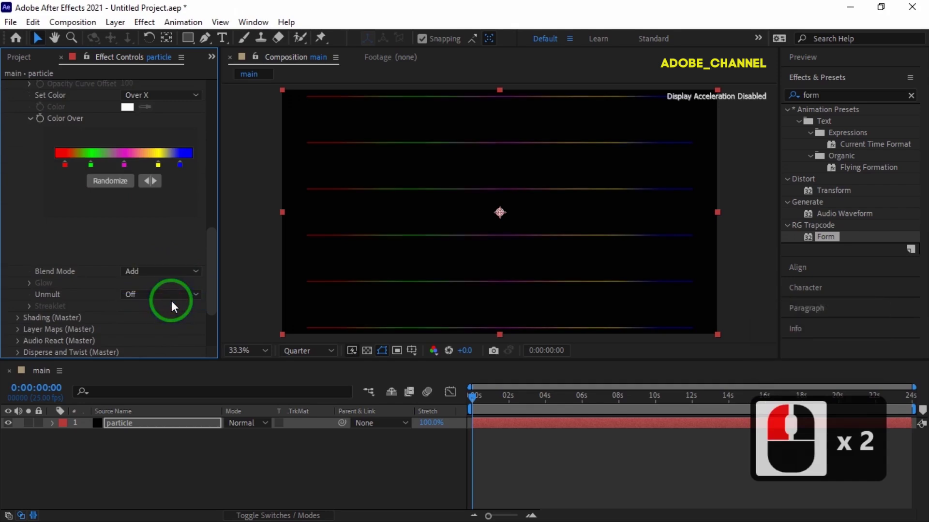
Set Twist to 7 in the Form effect's Disperse and Twist settings
scroll(77, 314, "down", 1)
left_click(17, 322)
scroll(19, 321, "down", 1)
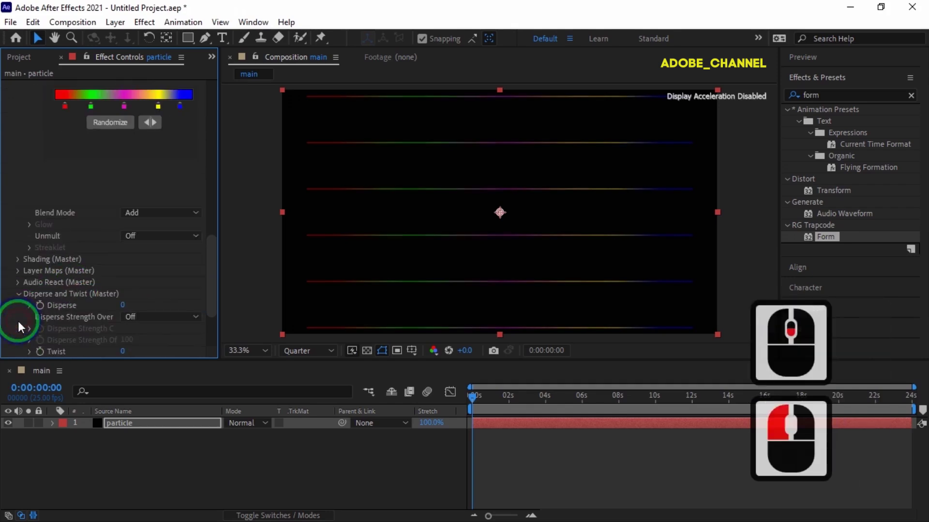
left_click(123, 306)
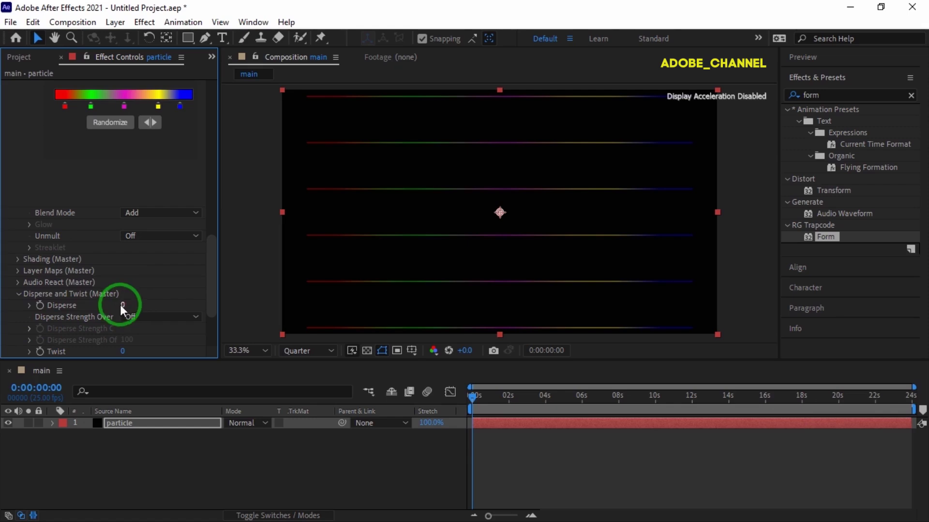
left_click(123, 353)
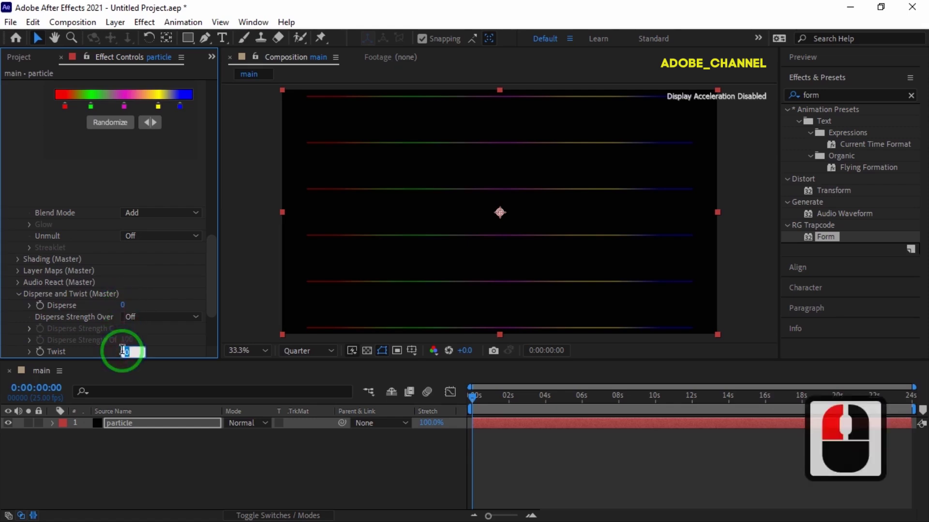
type("7")
key("Return")
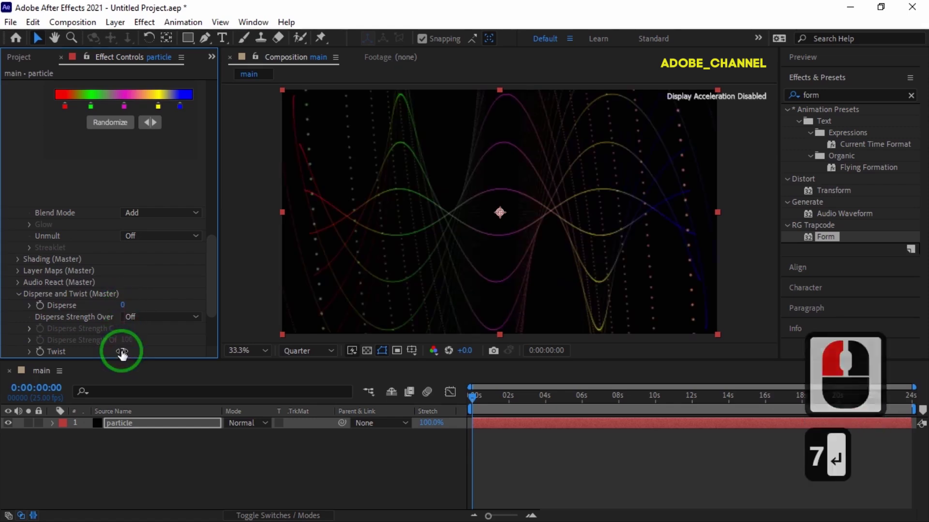
Set Affect Size to 5 in the Form effect's Fractal Field settings
scroll(95, 331, "down", 3)
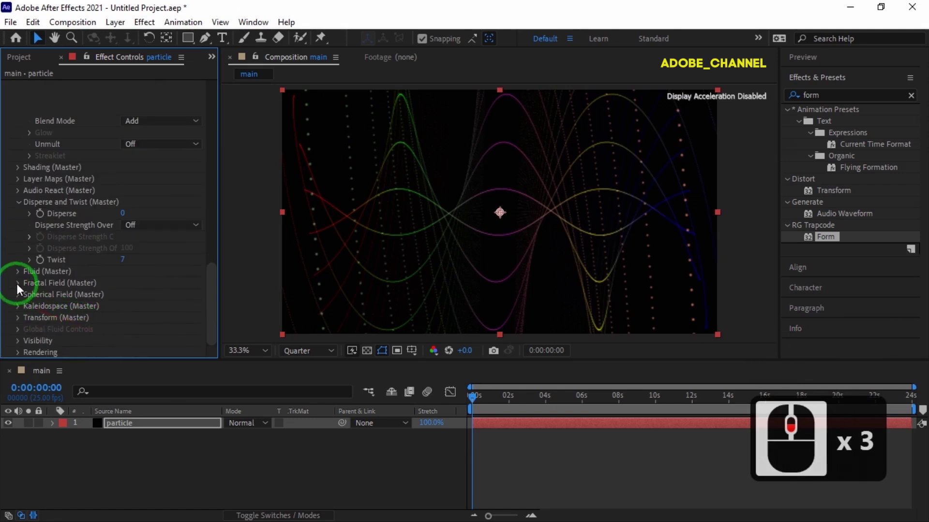
left_click(17, 283)
left_click(123, 97)
type("5")
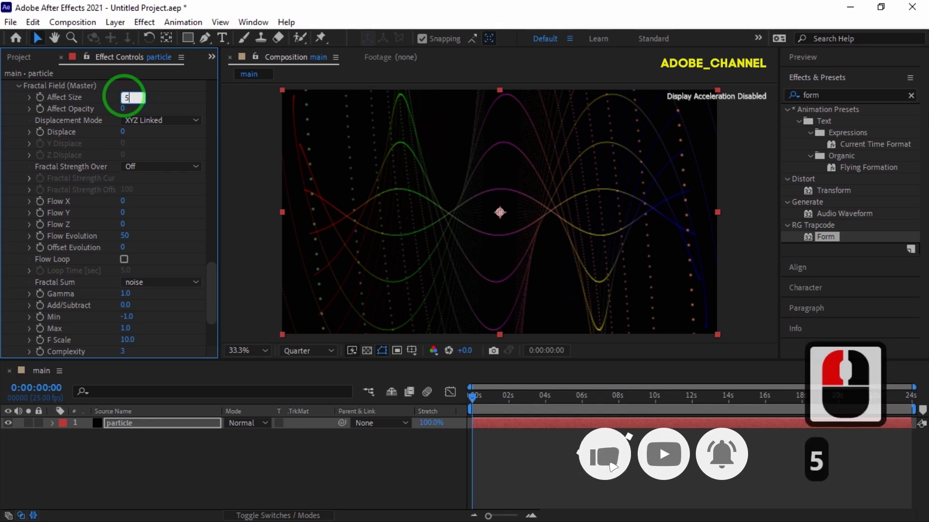
key("Return")
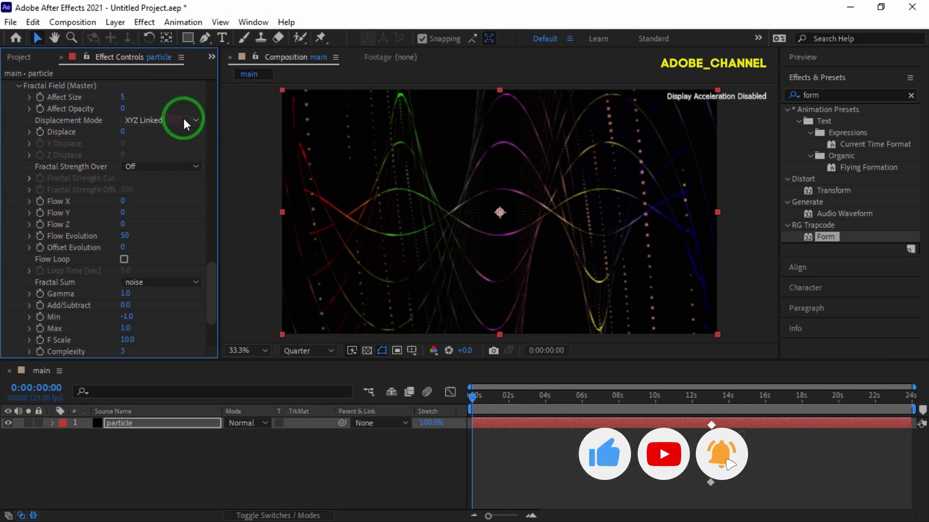
Switch the Fractal Field's Displacement Mode to XYZ Individual and set X Displace and Y Displace to 500 each
left_click(184, 119)
left_click(184, 151)
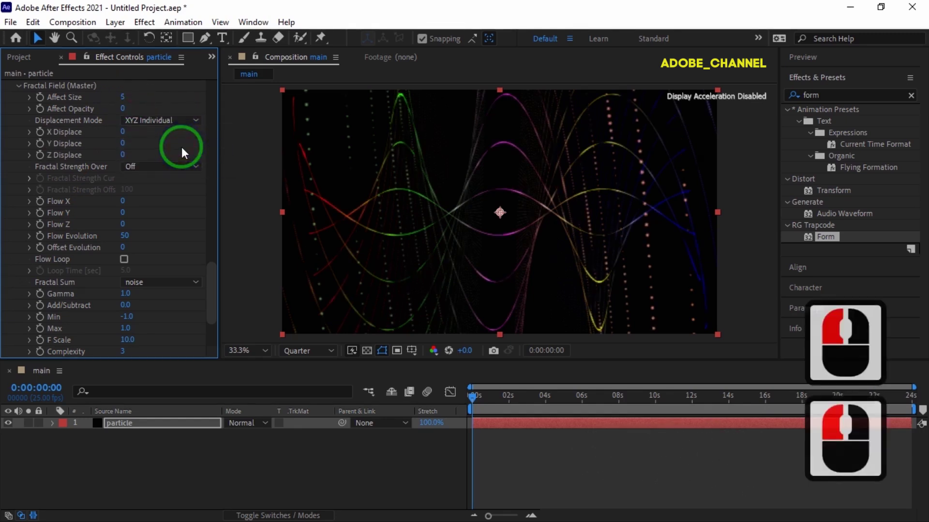
left_click(122, 133)
type("500")
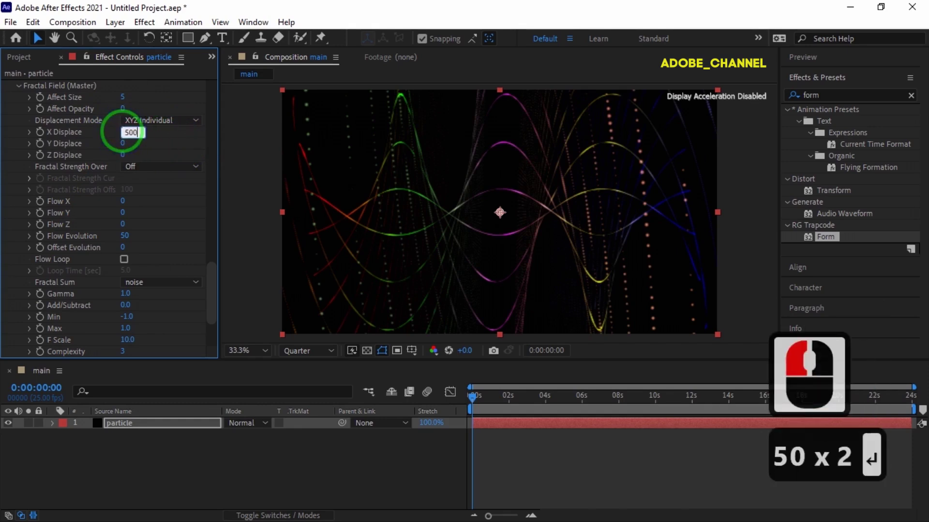
left_click(123, 143)
type("500")
key("Return")
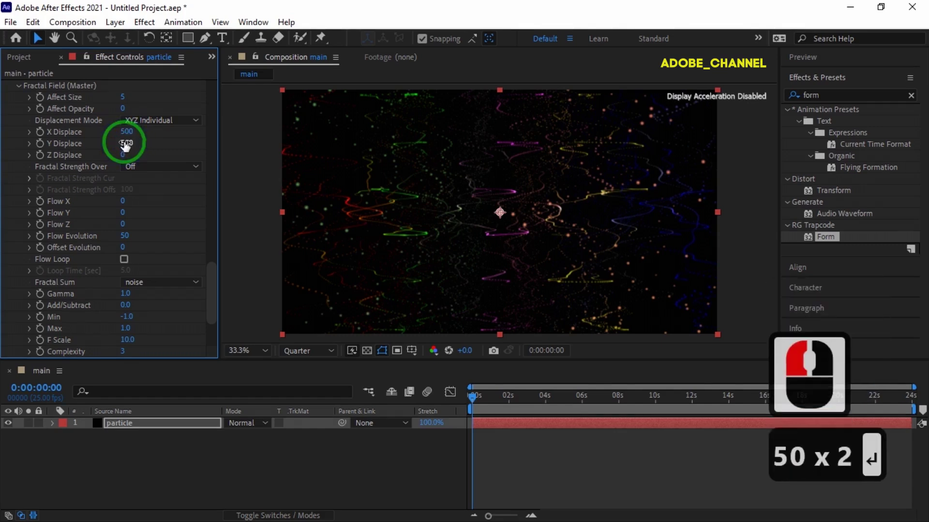
Set Z Displace to 1000 in the Form effect's Fractal Field settings
left_click(124, 154)
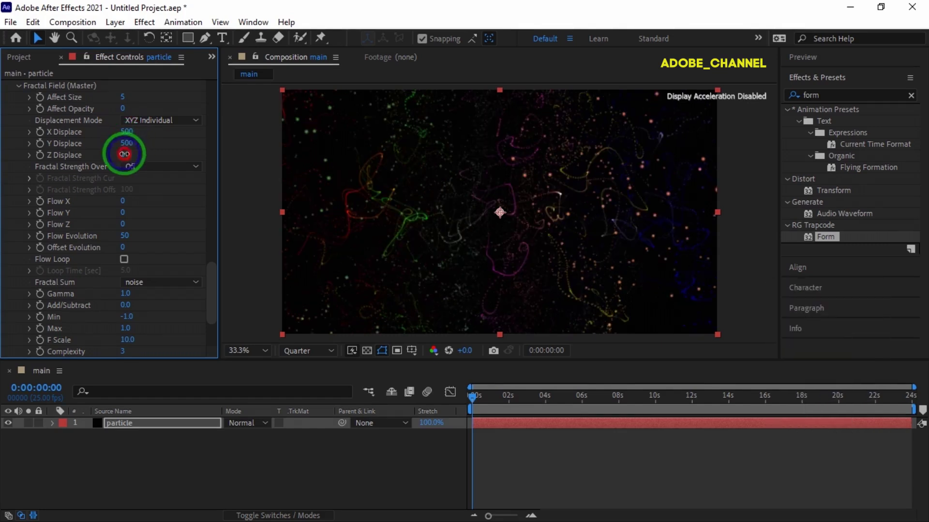
type("1000")
key("Return")
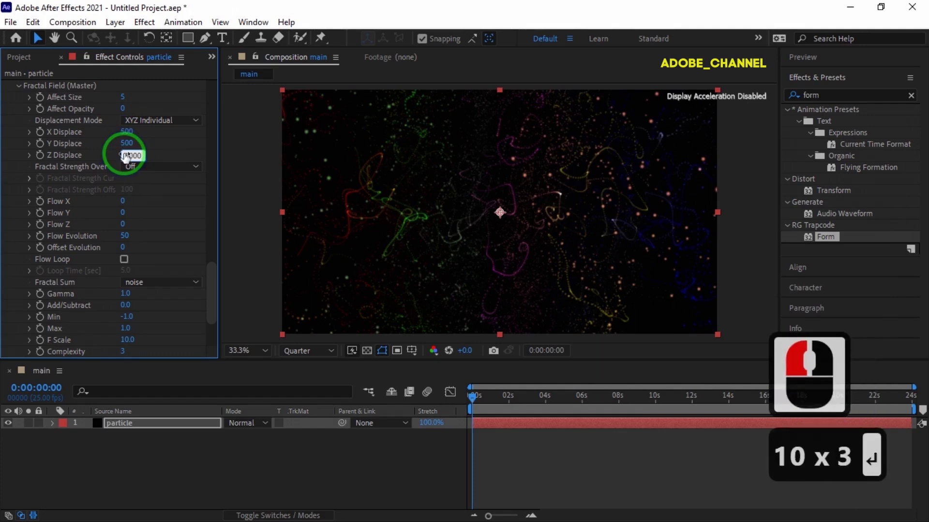
Set the Fractal Field's Flow X and Flow Y to 30 each and Flow Z to 50
left_click(122, 201)
type("30")
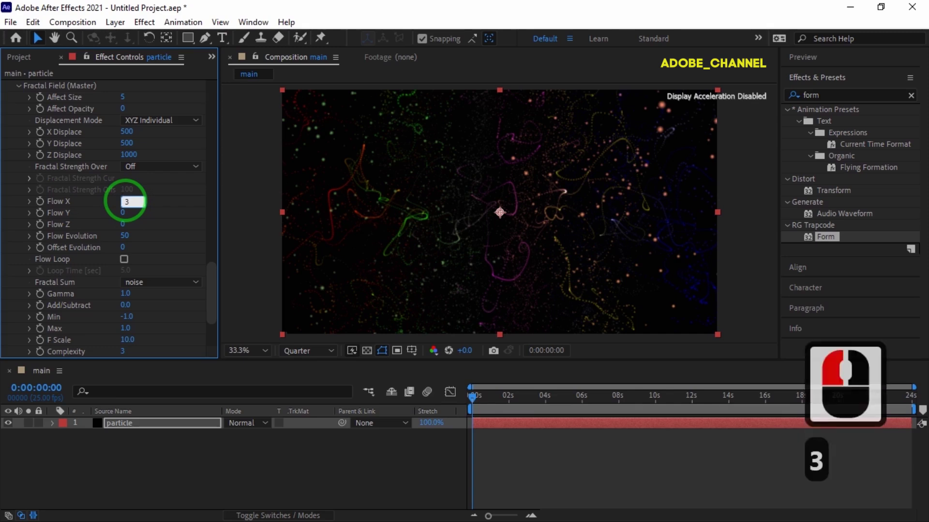
key("Return")
left_click(124, 213)
type("30")
key("Return")
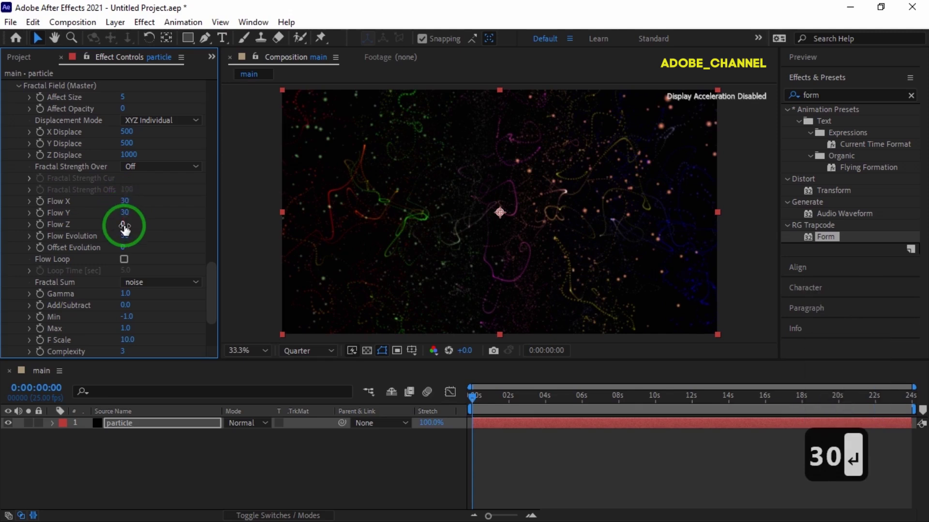
left_click(123, 224)
type("50")
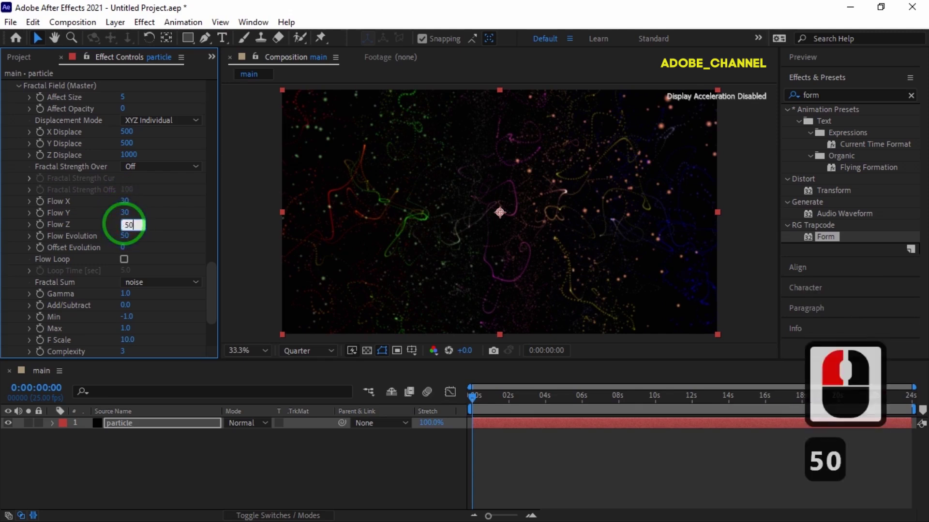
key("Return")
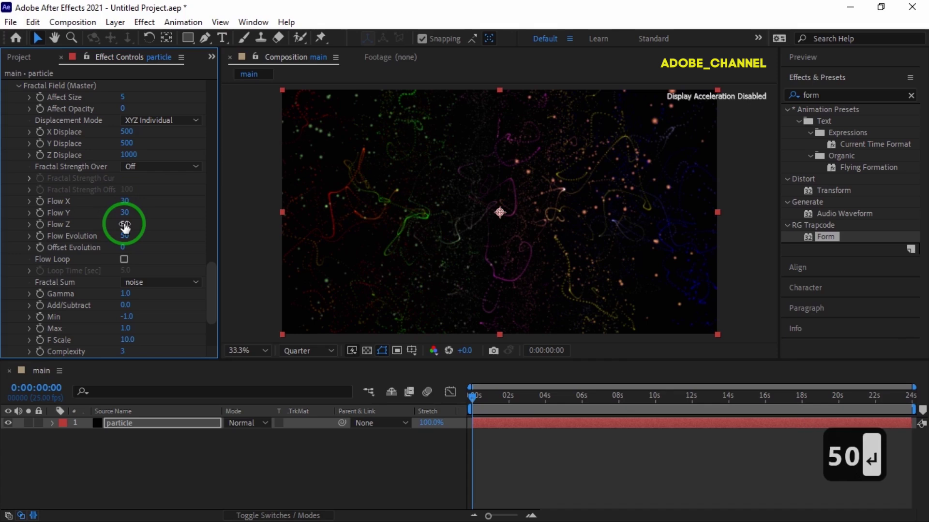
Set the Fractal Field's Flow Evolution to 10 and its F Scale to 3
left_click(125, 237)
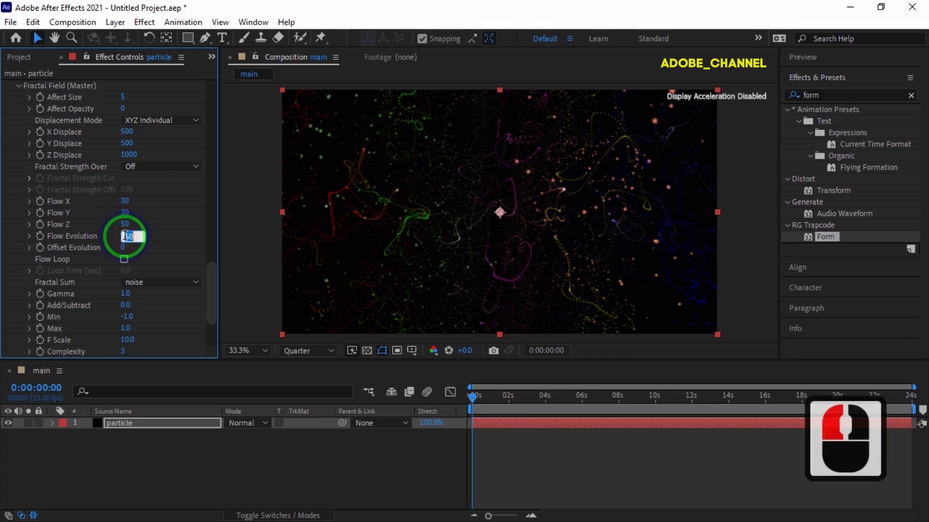
type("10")
key("Return")
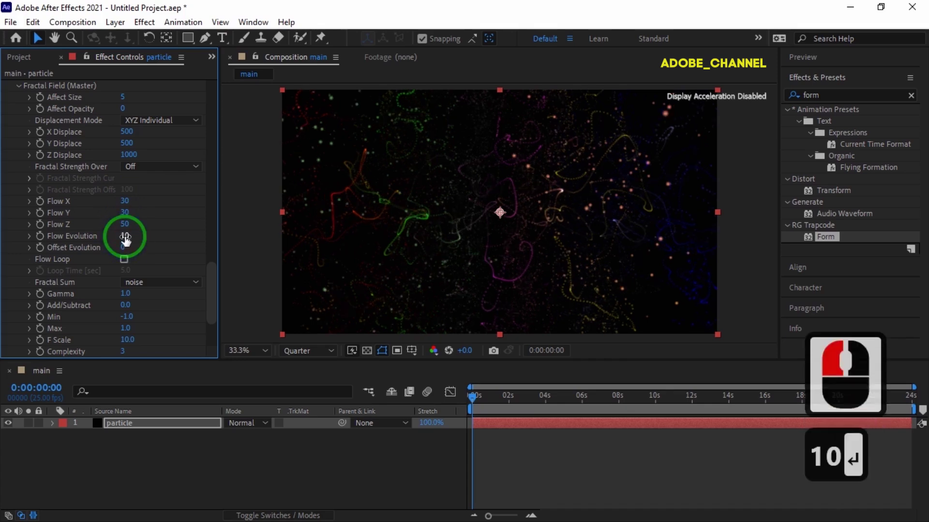
left_click(127, 341)
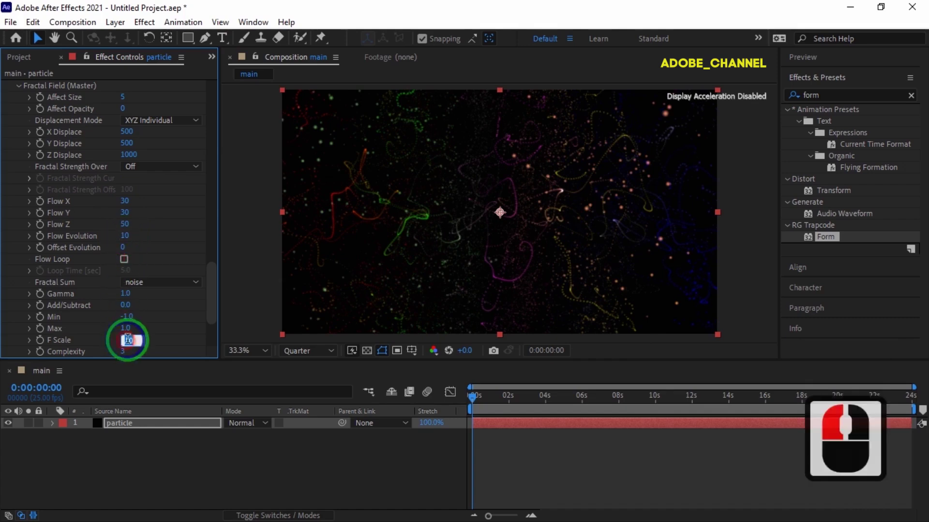
type("3")
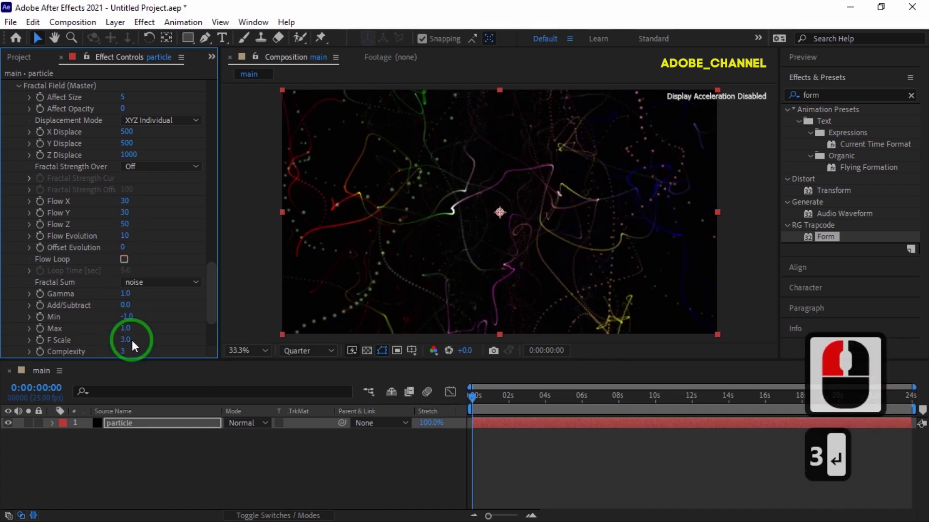
Set both Octave Multiplier and Octave Scale to 0 in the Form effect's Fractal Field settings
scroll(132, 341, "down", 2)
left_click(128, 334)
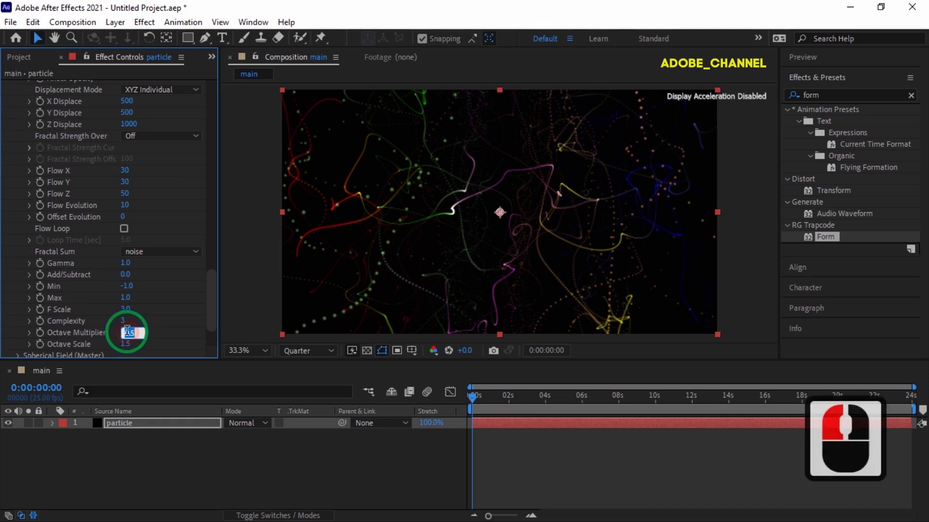
type("0")
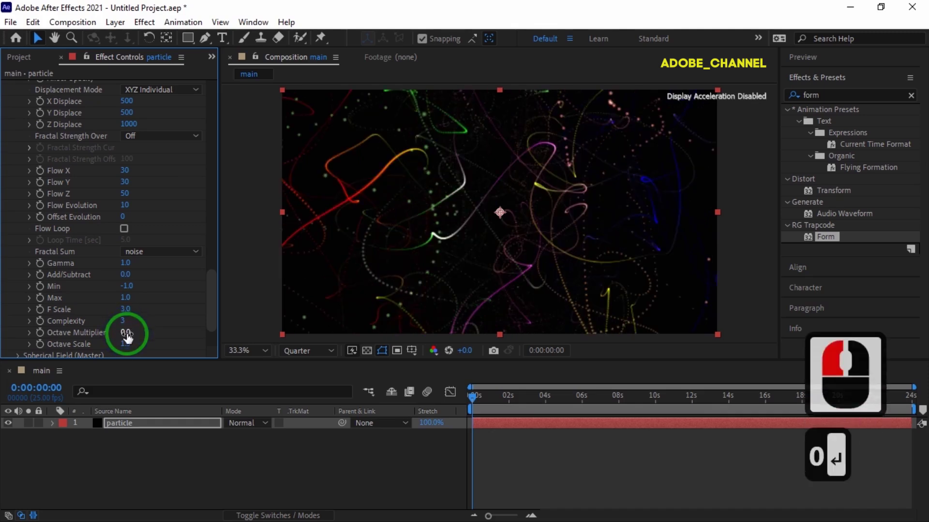
left_click(126, 344)
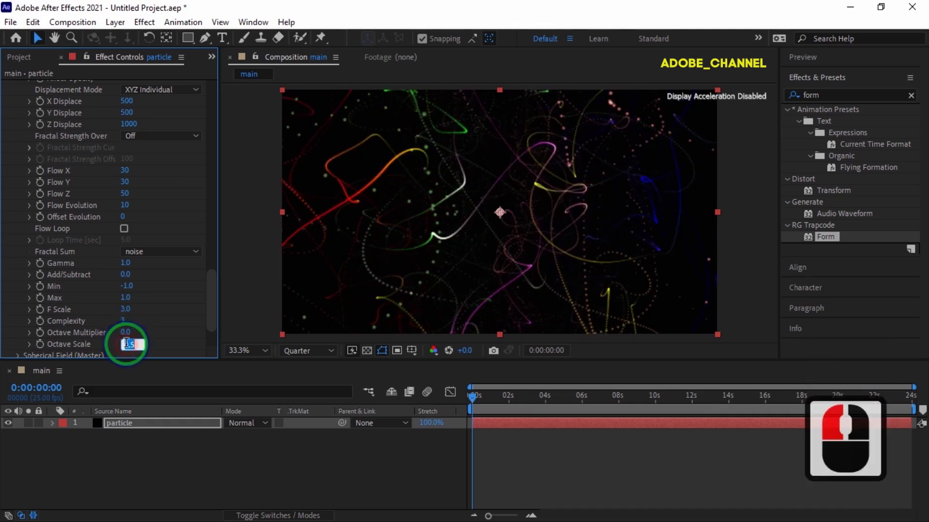
type("0")
key("Return")
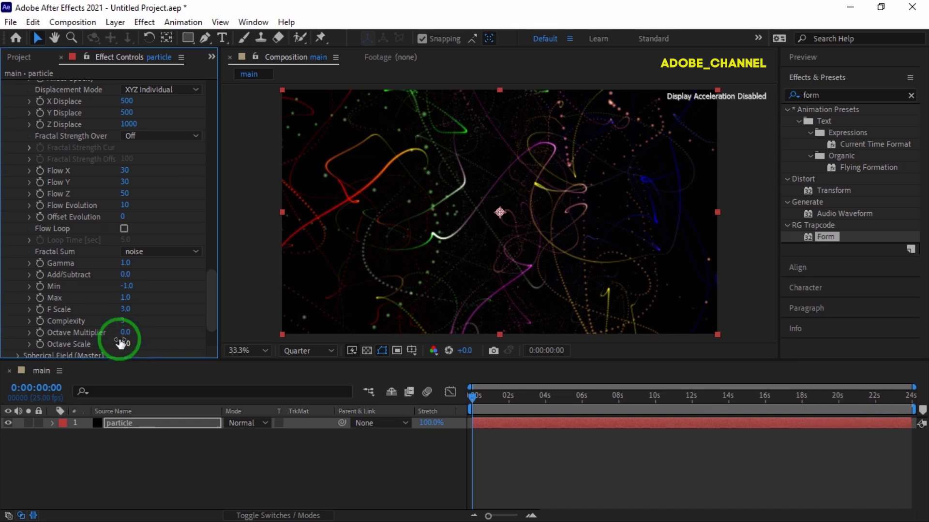
Switch the Form effect's rendering Acceleration to GPU
scroll(97, 333, "down", 3)
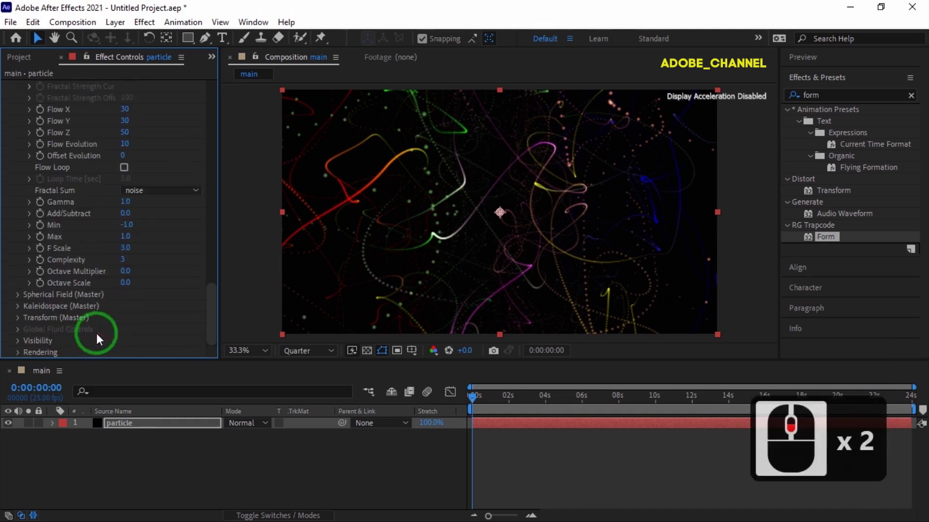
left_click(17, 351)
left_click(195, 329)
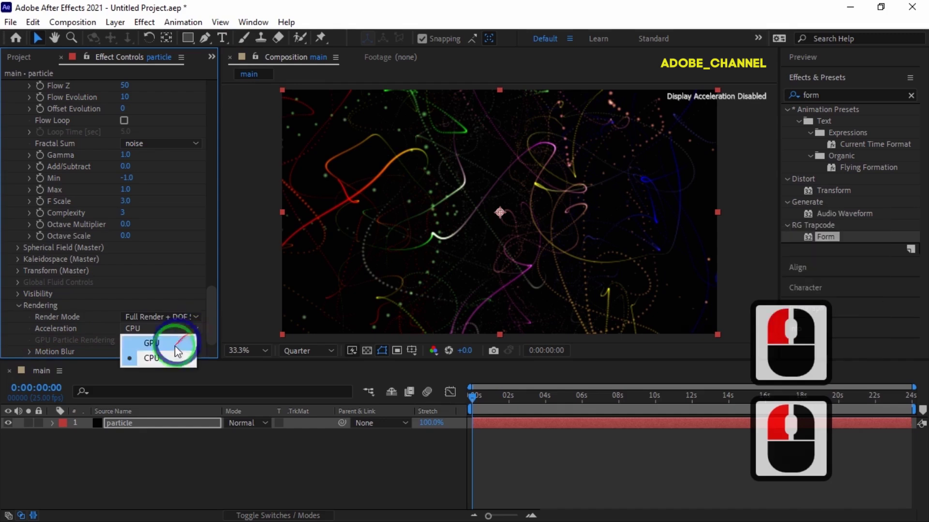
left_click(171, 343)
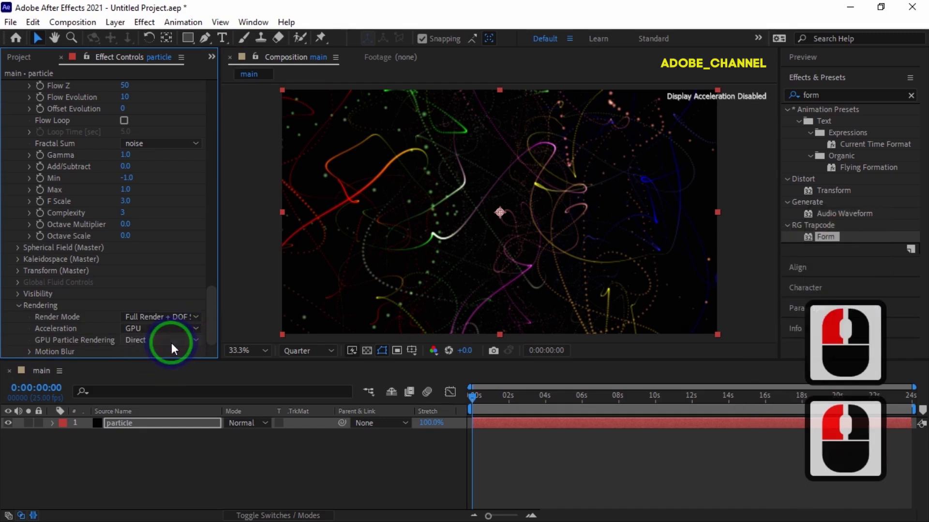
Search the effects for "glow" and apply the Stylize Glow effect to the particle layer
left_click_drag(831, 95, 796, 96)
type("glow")
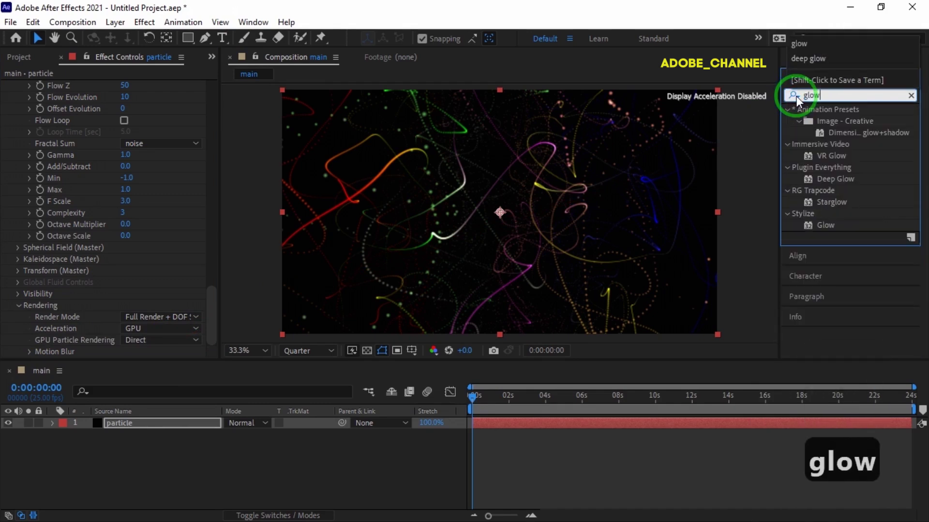
double_click(826, 225)
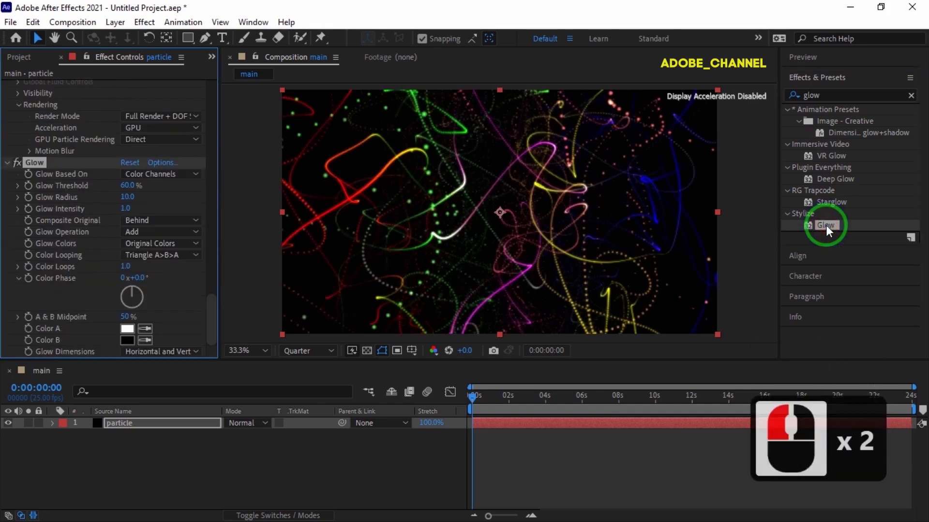
Set the Glow effect's Glow Threshold to 80% and its Glow Radius to 50
left_click(127, 185)
type("80")
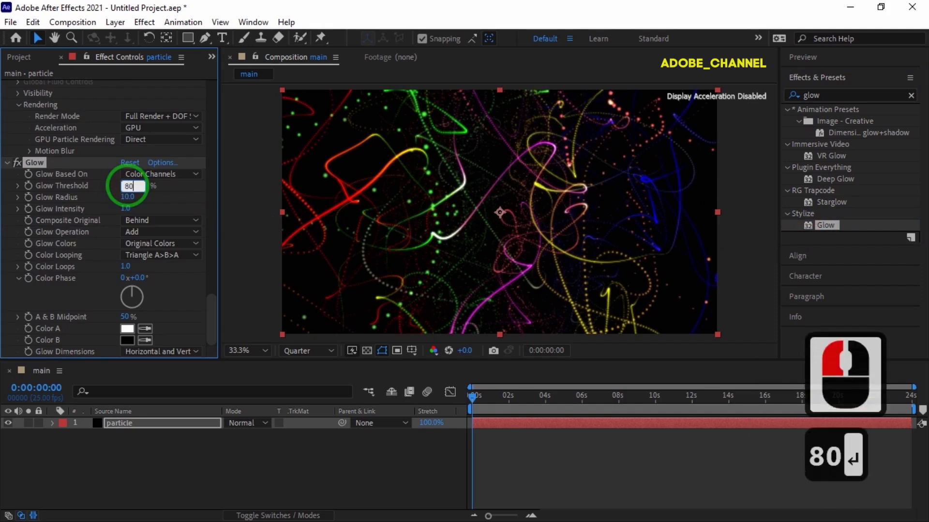
left_click(126, 197)
type("50")
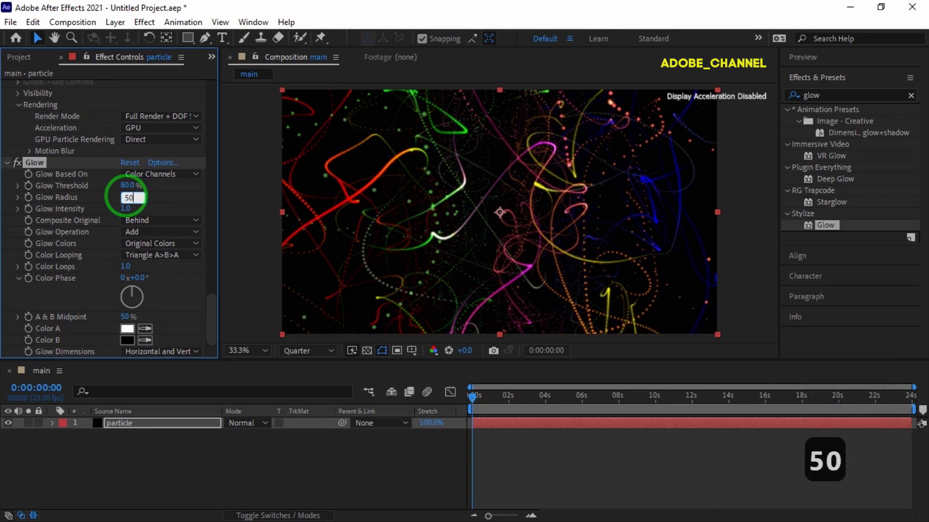
key("Return")
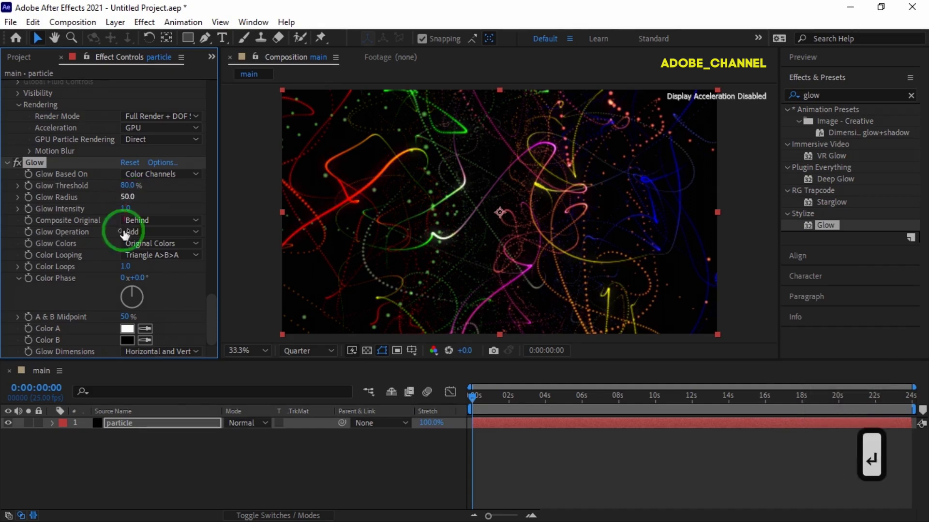
Add a two-node camera with the 50mm preset to the main composition
right_click(190, 452)
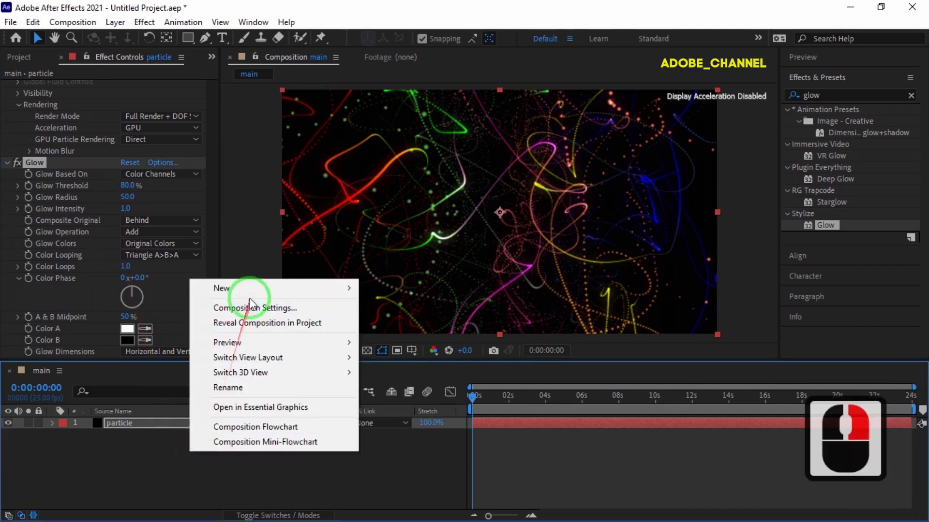
mouse_move(251, 292)
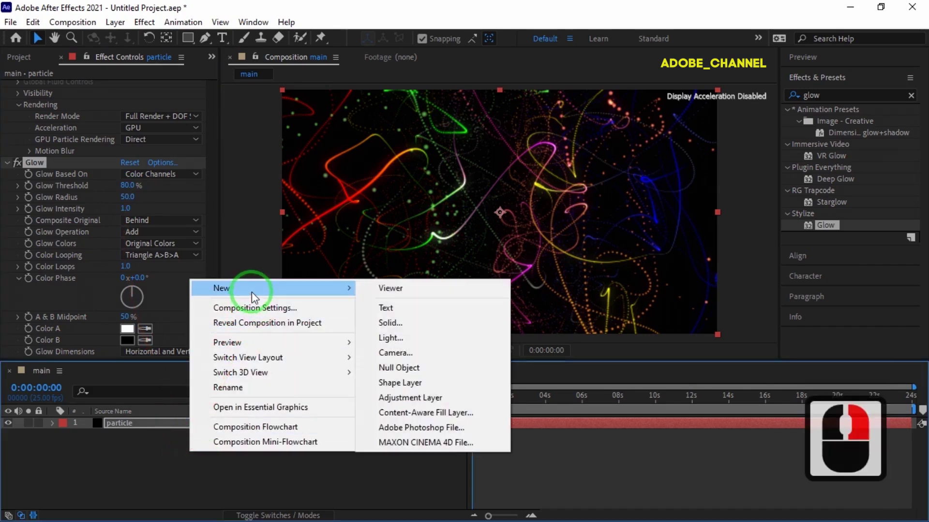
left_click(390, 353)
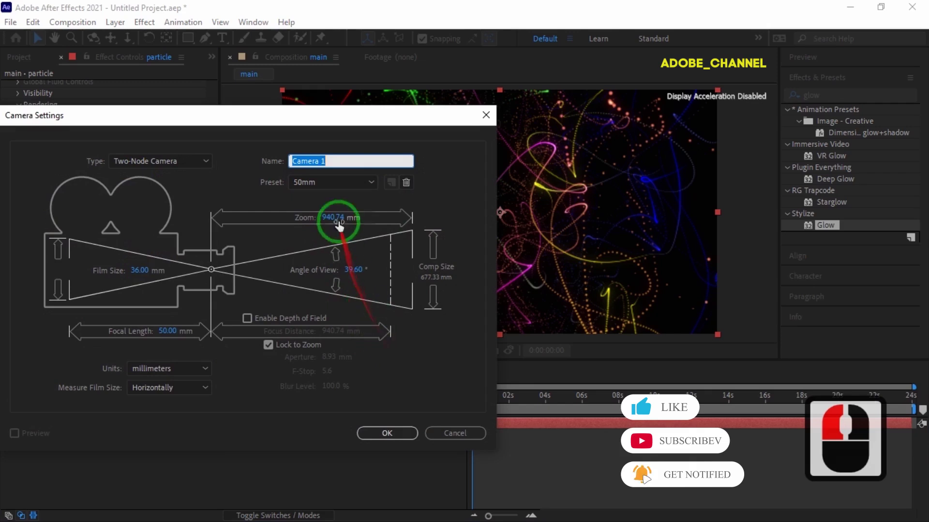
left_click(384, 433)
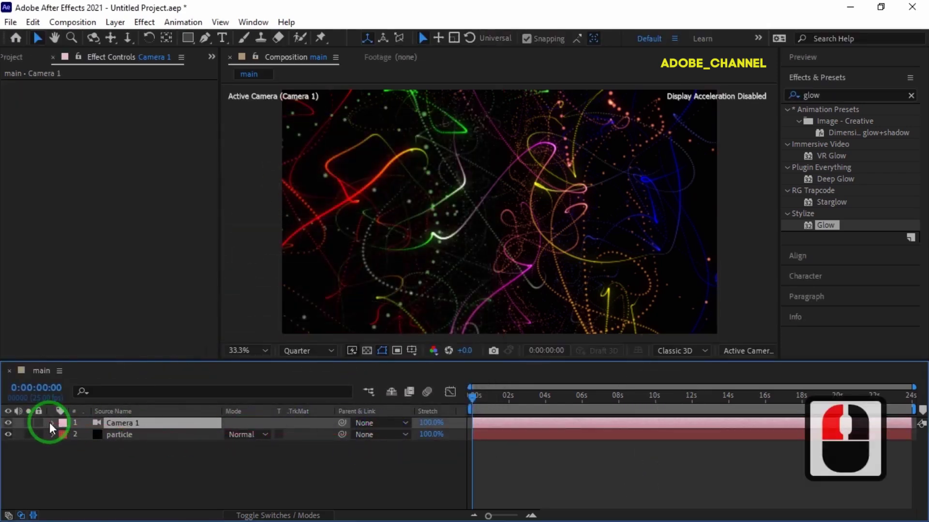
Set the Aperture to 100 pixels in Camera 1's Camera Options
left_click(51, 423)
left_click(64, 447)
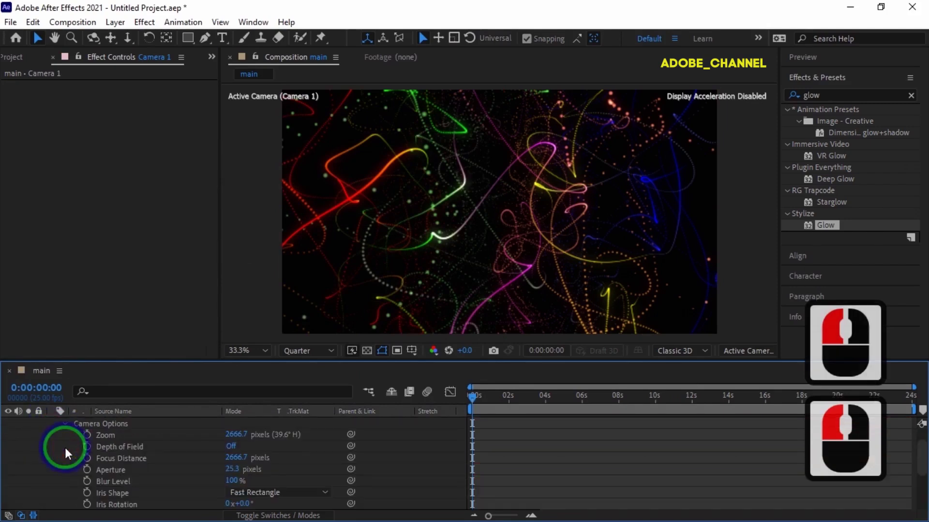
left_click(232, 469)
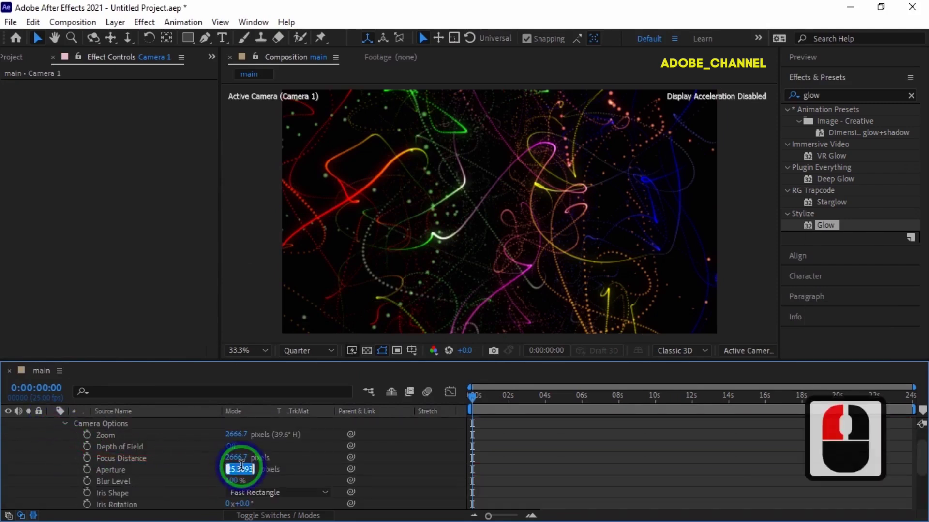
type("100")
key("Return")
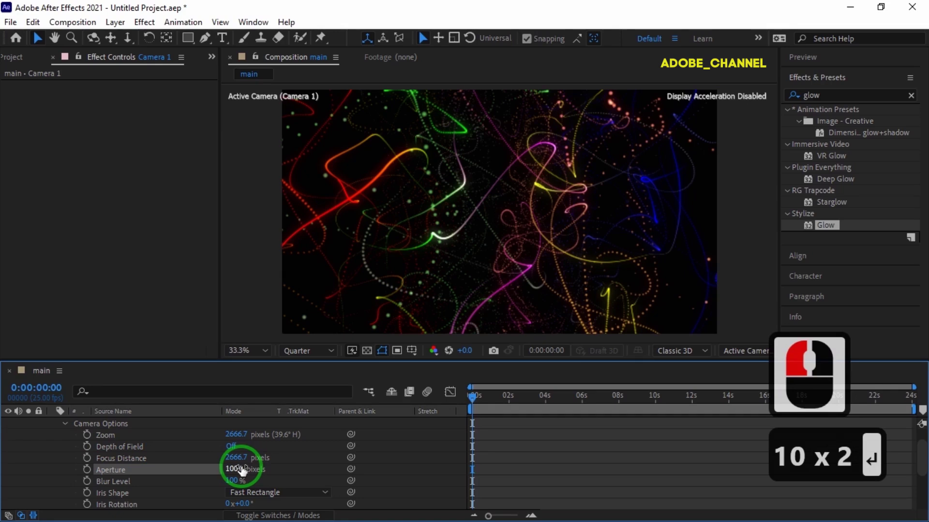
Turn on Camera 1's Depth of Field and set its Blur Level to 500%, then collapse the camera's properties
left_click(234, 445)
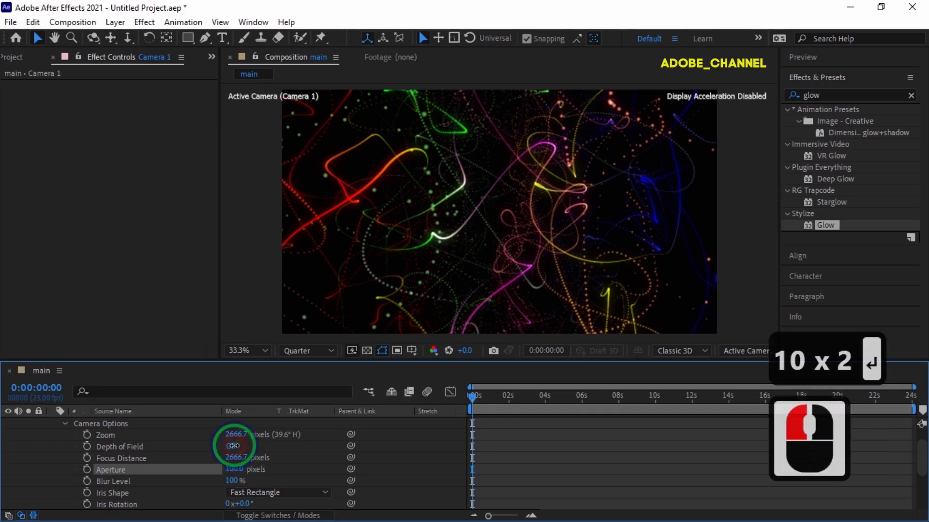
left_click(233, 481)
type("500")
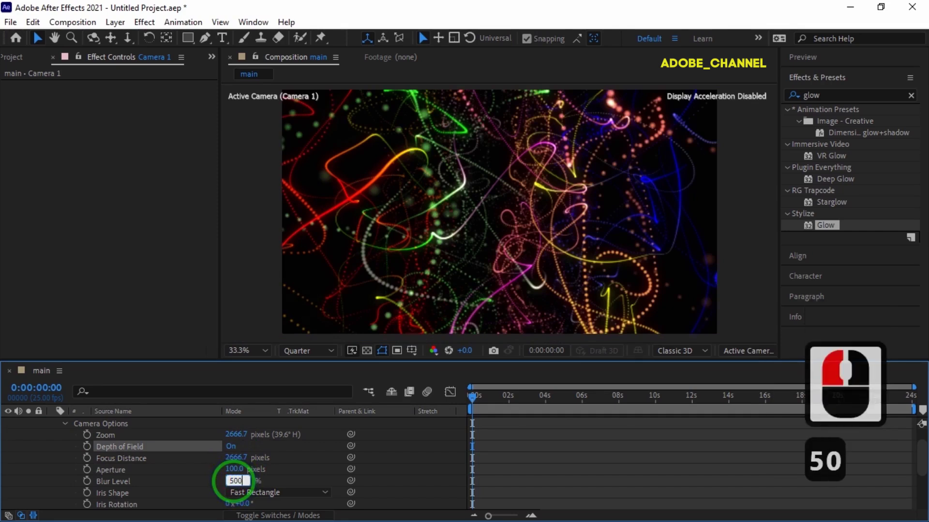
key("Return")
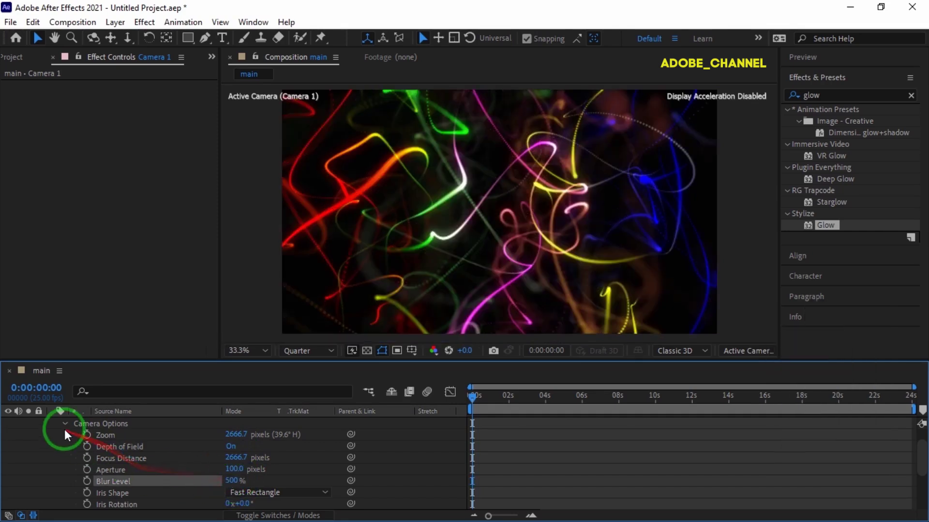
double_click(64, 430)
left_click(54, 422)
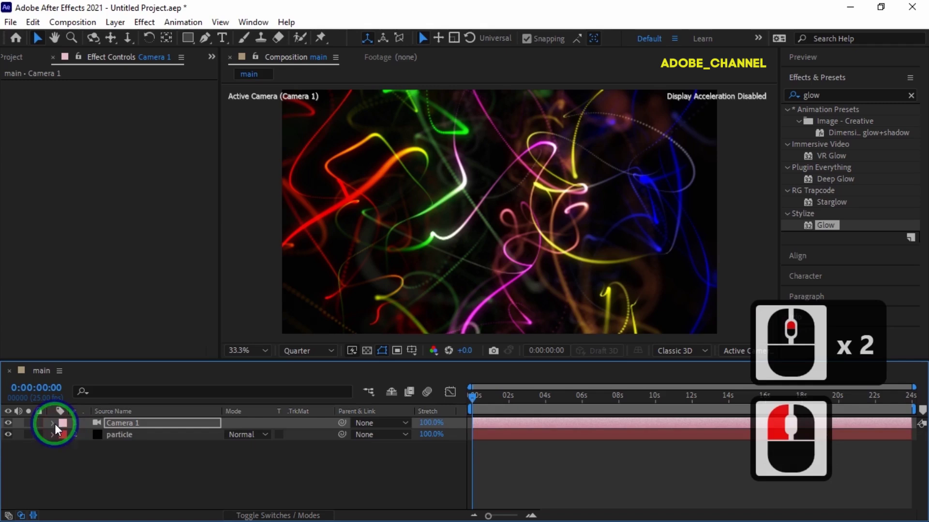
Create a solid named bg at 1920 × 1080 px in the main composition
right_click(113, 462)
mouse_move(178, 298)
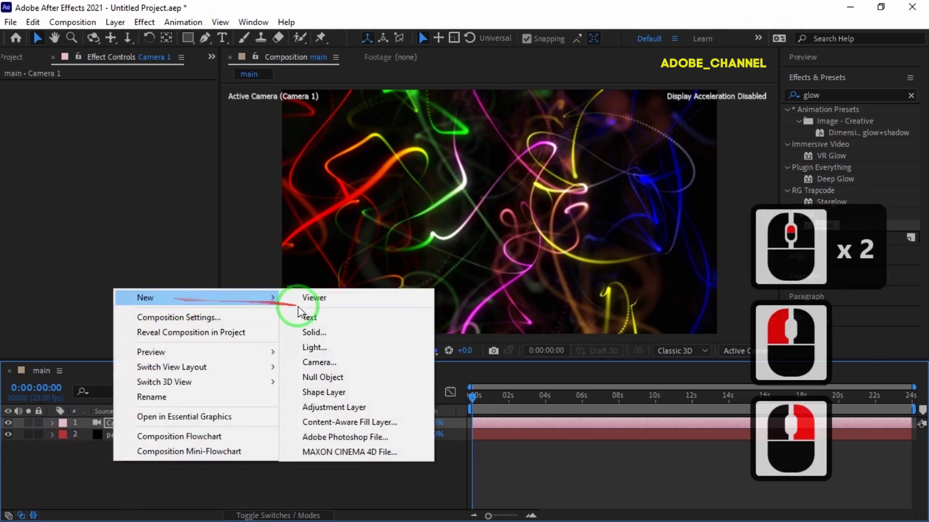
left_click(310, 332)
type("bg")
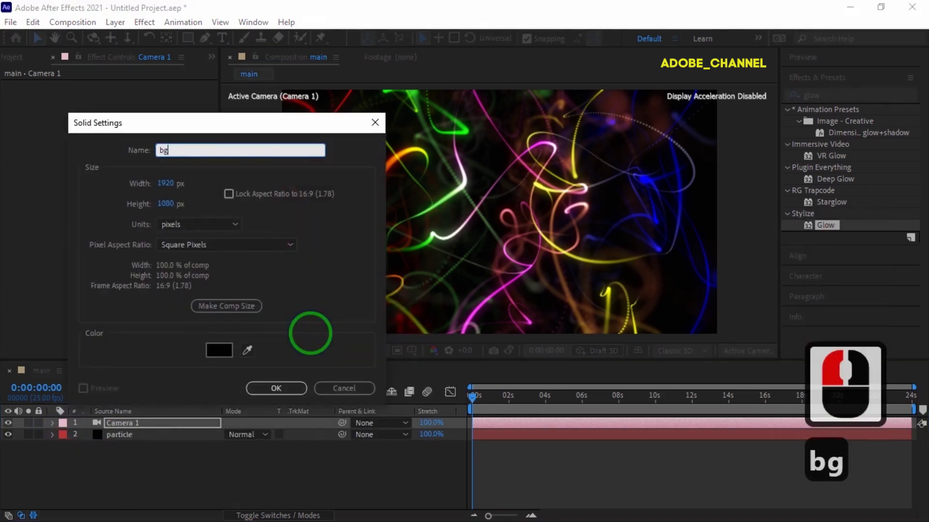
key("Return")
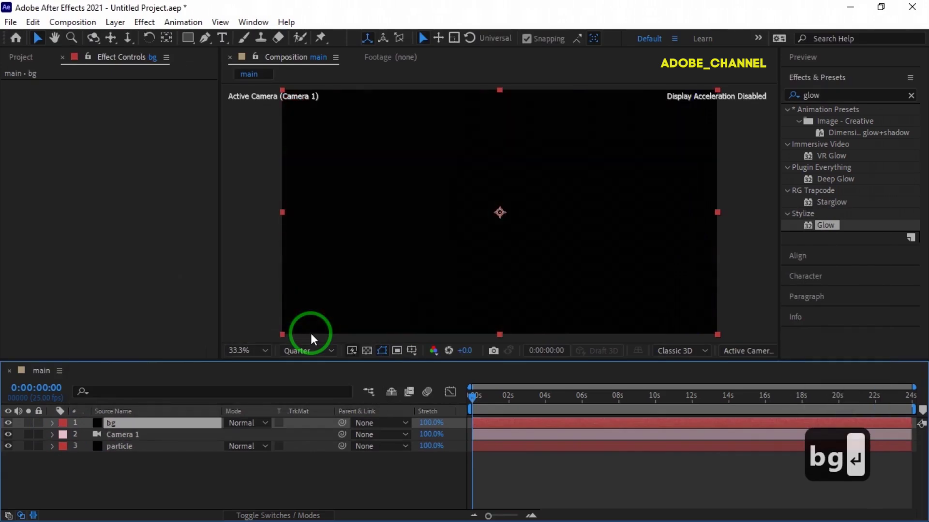
Find the Gradient Ramp effect by searching for ramp and apply it to the bg layer
left_click(828, 94)
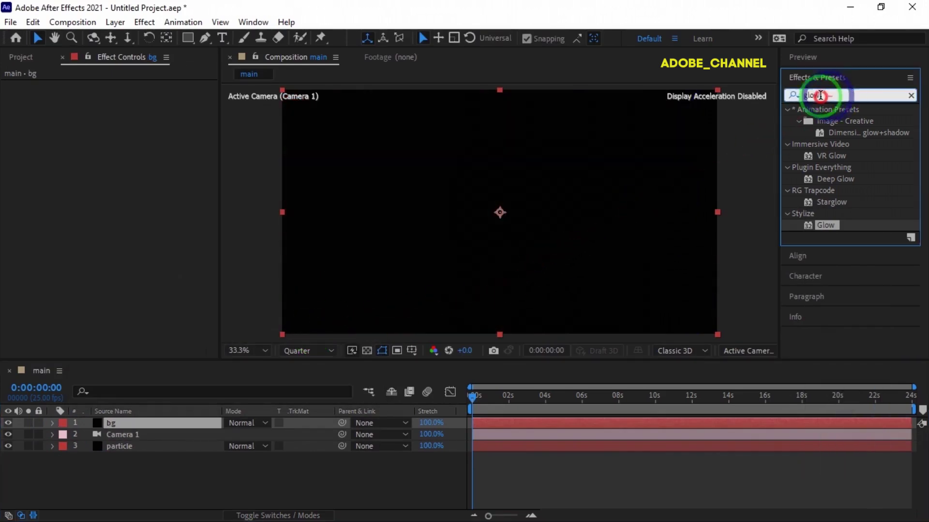
double_click(803, 95)
type("ramp")
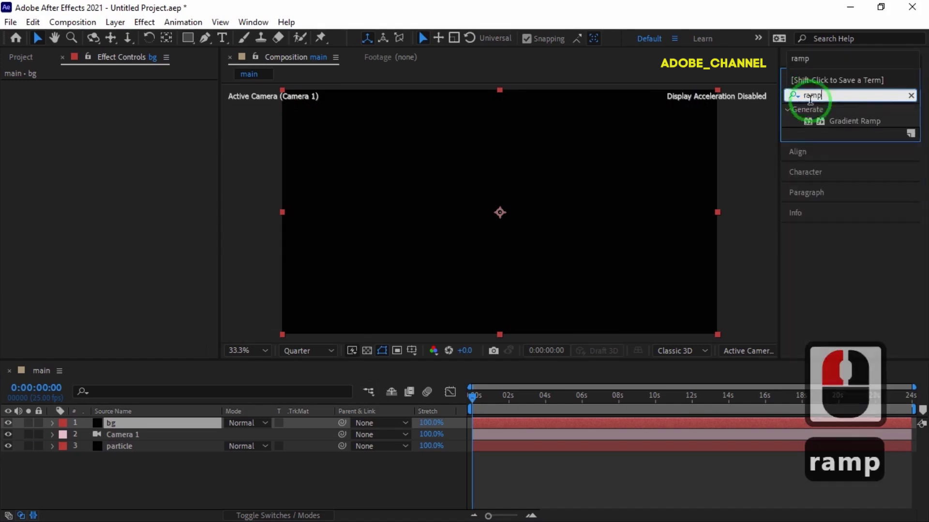
double_click(844, 121)
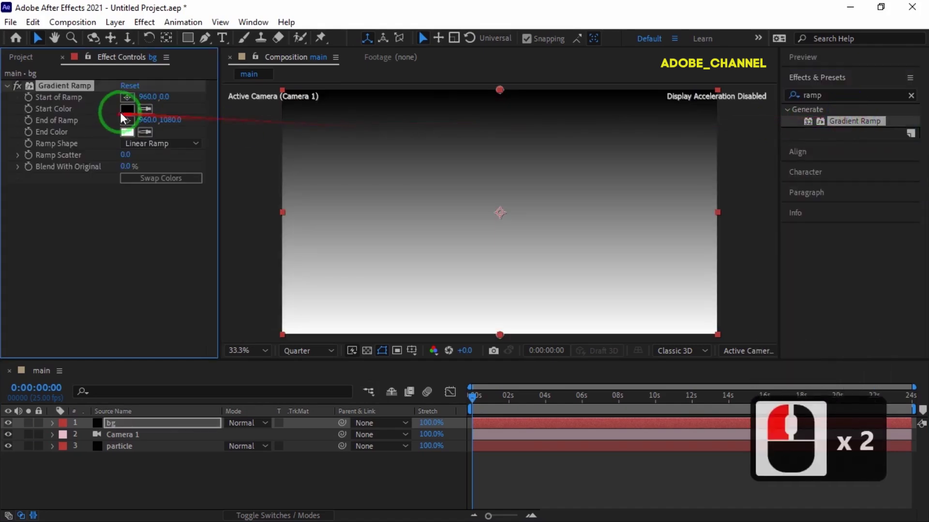
Set the Gradient Ramp's Start Color to dark blue 01042B and its End Color to a very dark red
double_click(128, 112)
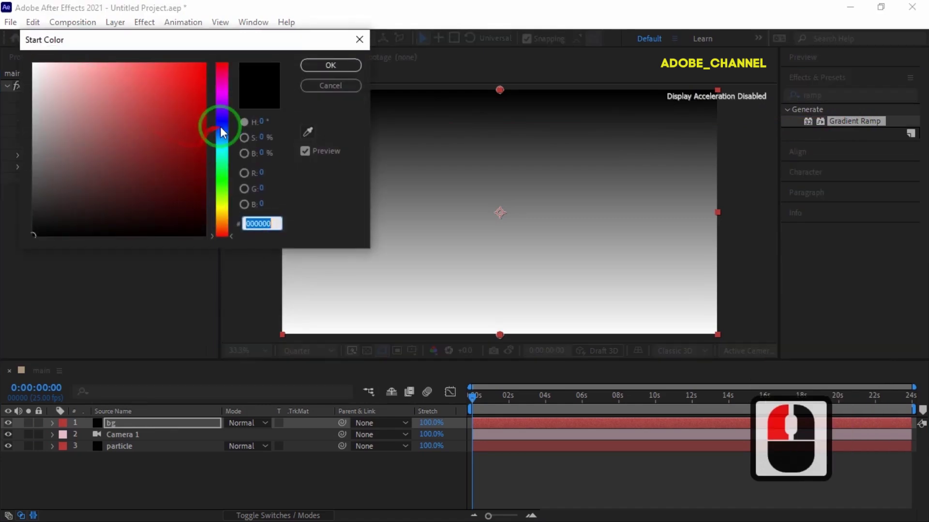
left_click(220, 122)
left_click(200, 207)
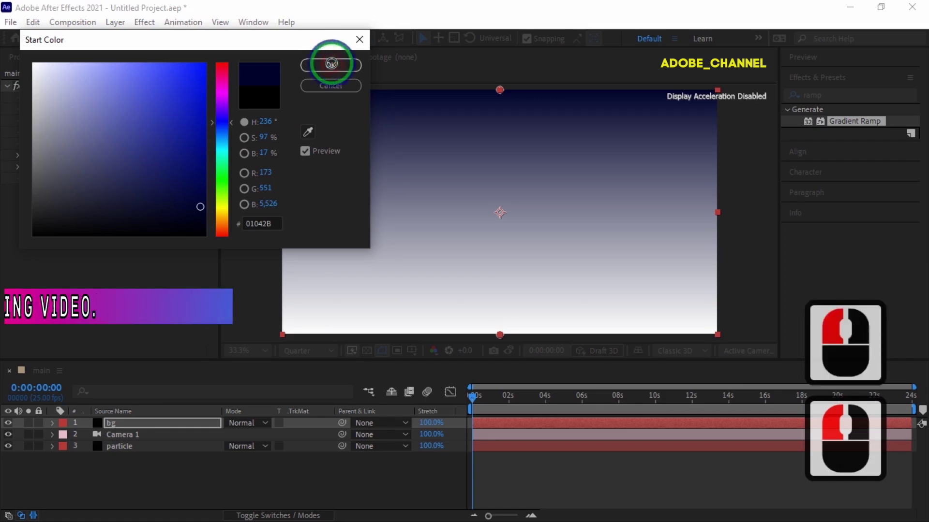
left_click(331, 64)
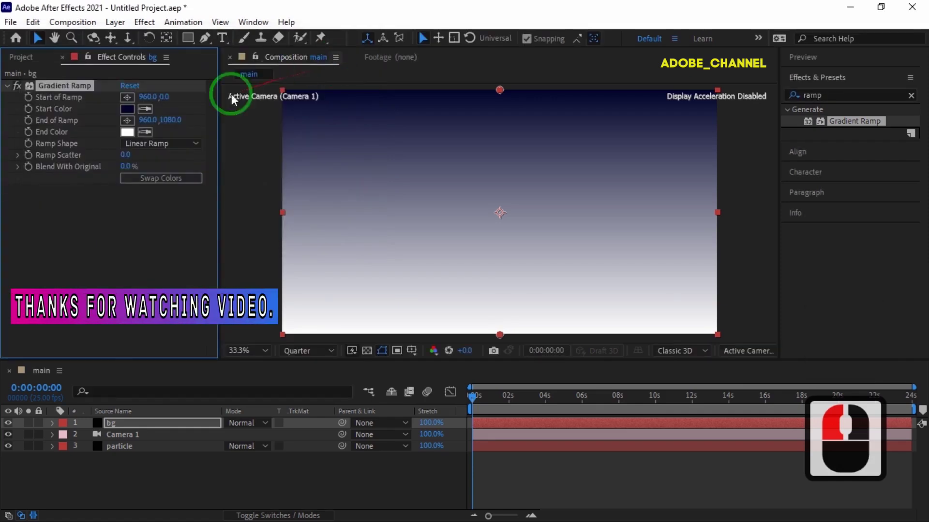
left_click(127, 132)
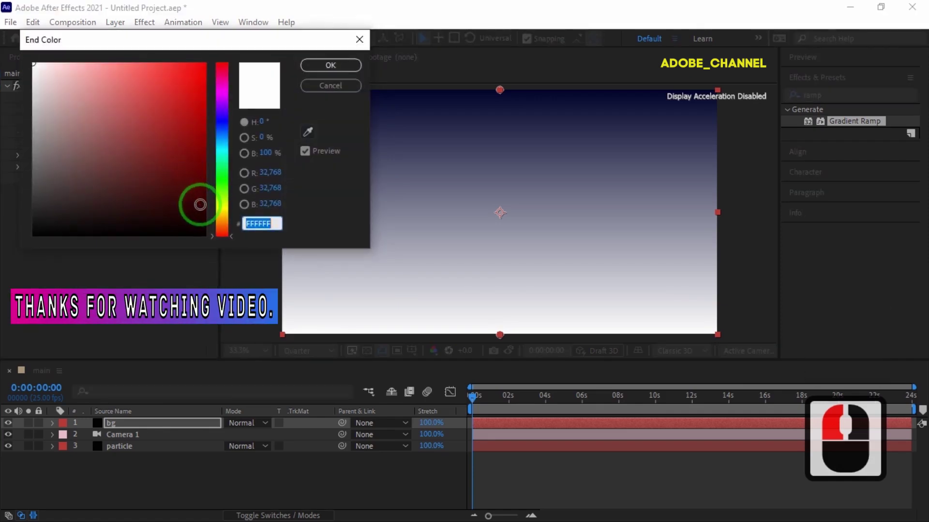
left_click(199, 205)
left_click(330, 65)
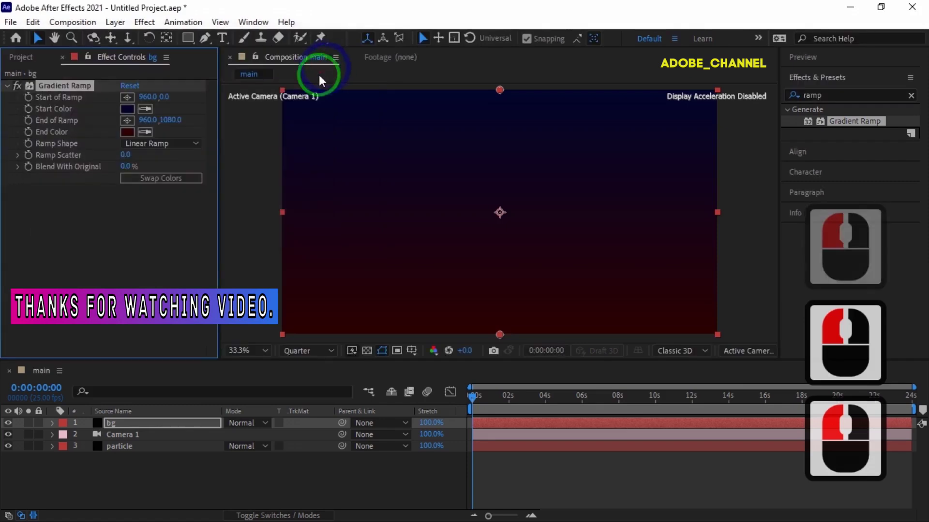
Place the Gradient Ramp's start point at about 621, 438 and its end point at about 1275, 669 for a diagonal blend
left_click(127, 97)
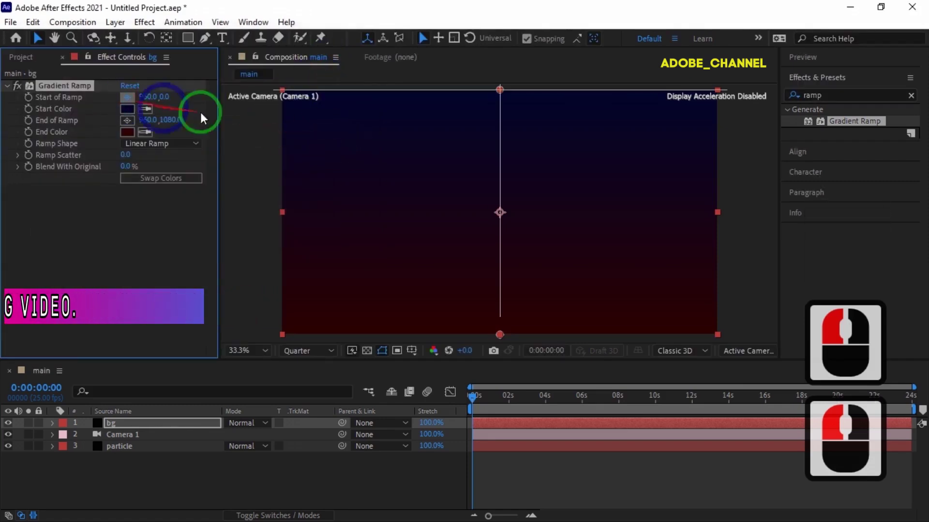
left_click(492, 100)
left_click(422, 186)
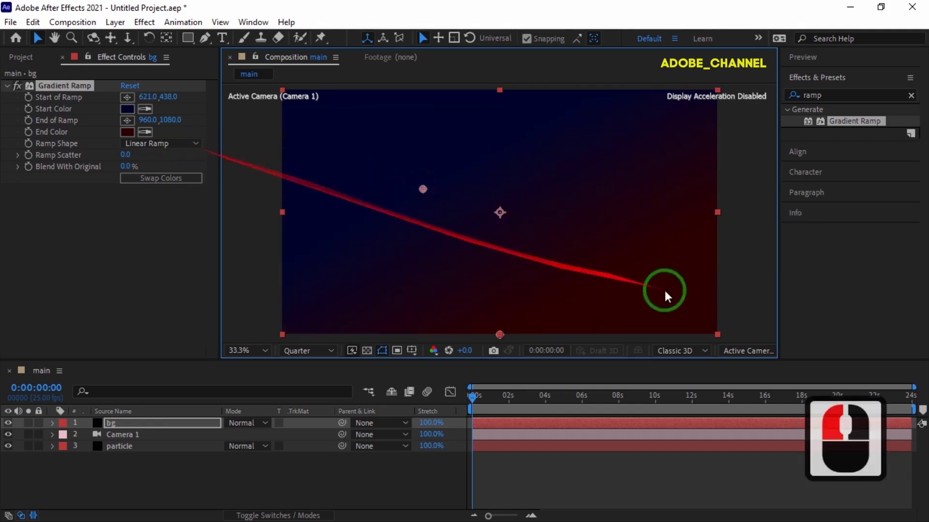
left_click_drag(501, 334, 501, 334)
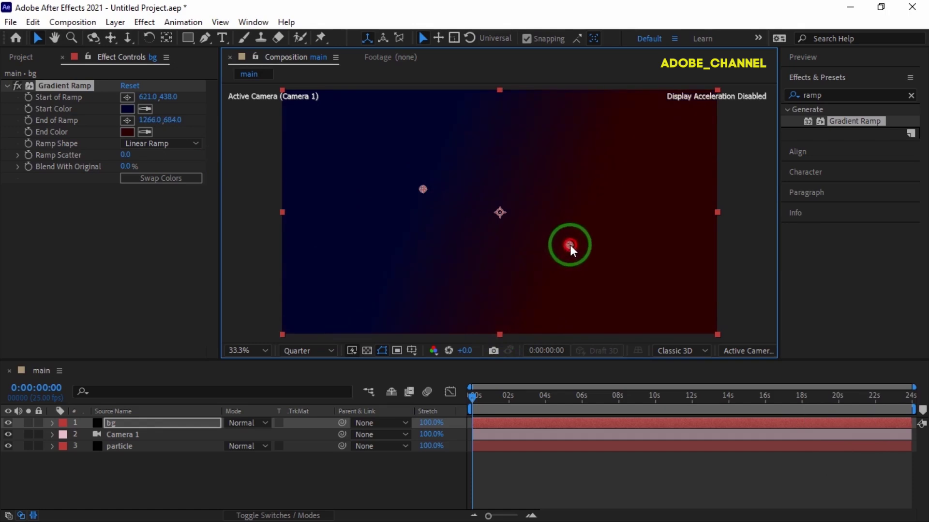
left_click_drag(572, 242, 559, 253)
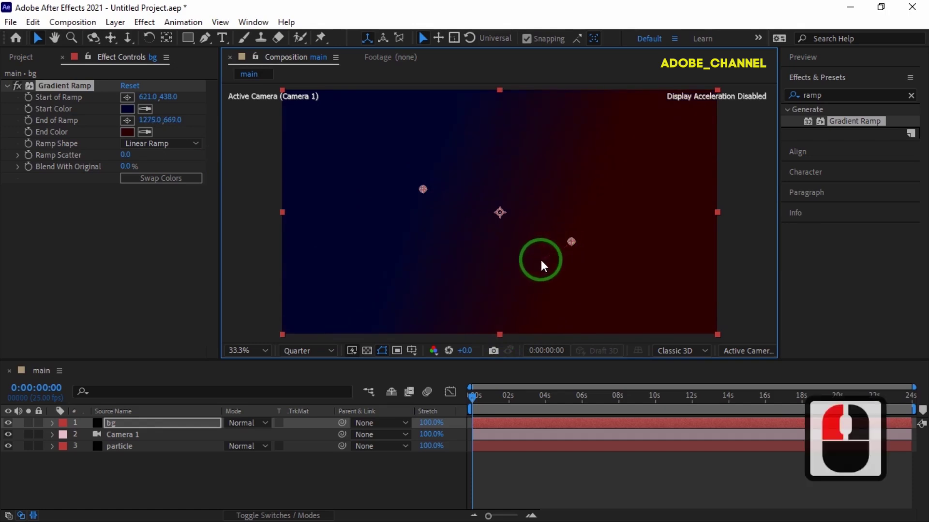
Move the bg layer below the particle layer and play a preview of the composition, stopping it after about one second
left_click_drag(188, 422, 162, 454)
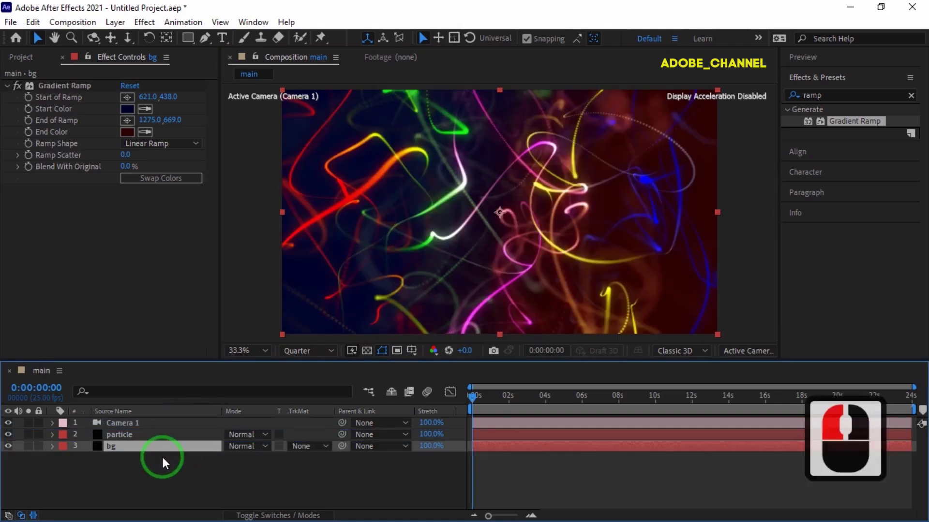
left_click(835, 57)
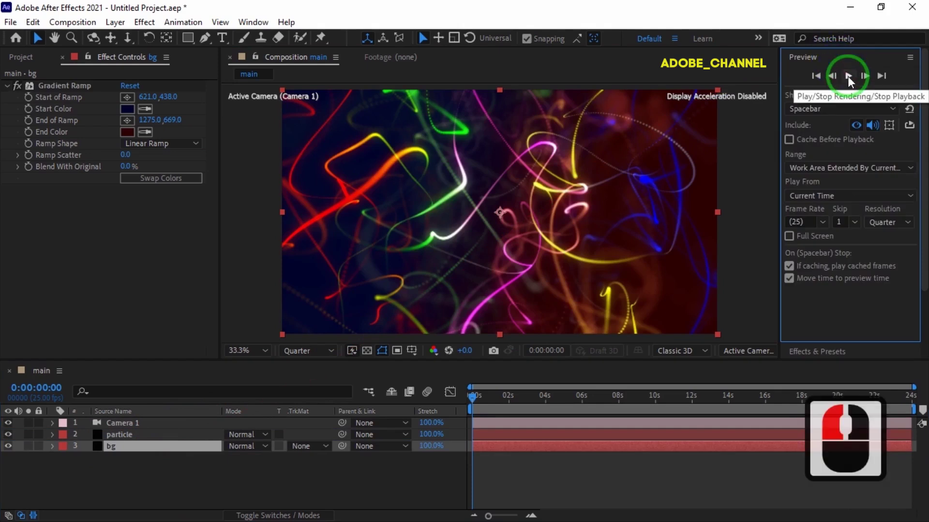
left_click(847, 76)
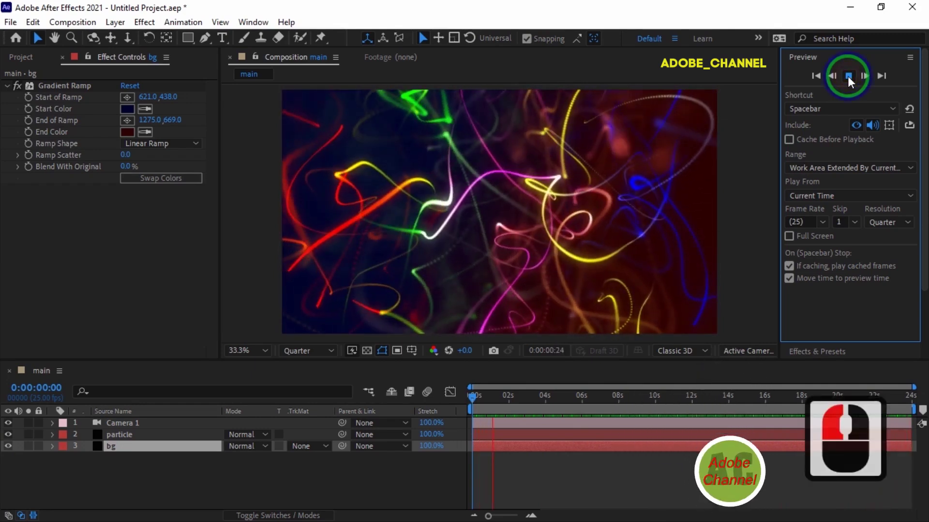
left_click(843, 91)
left_click(111, 445)
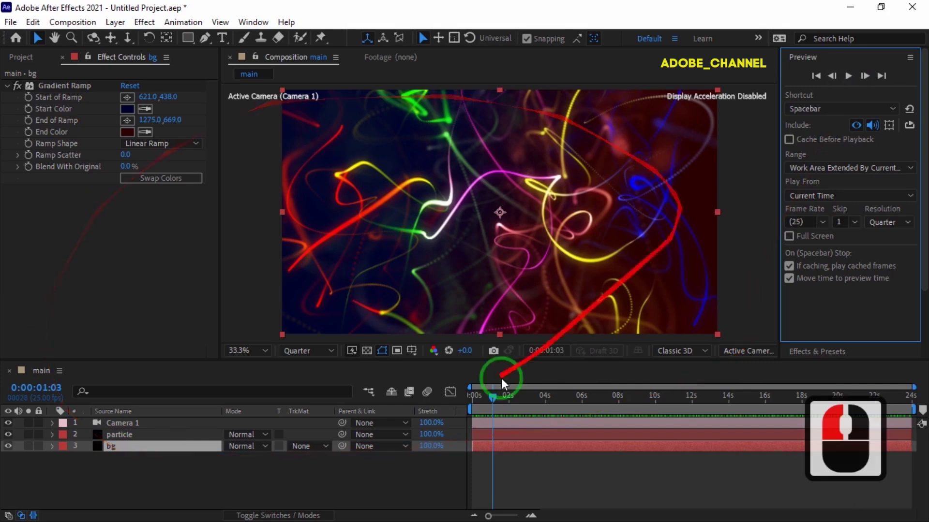